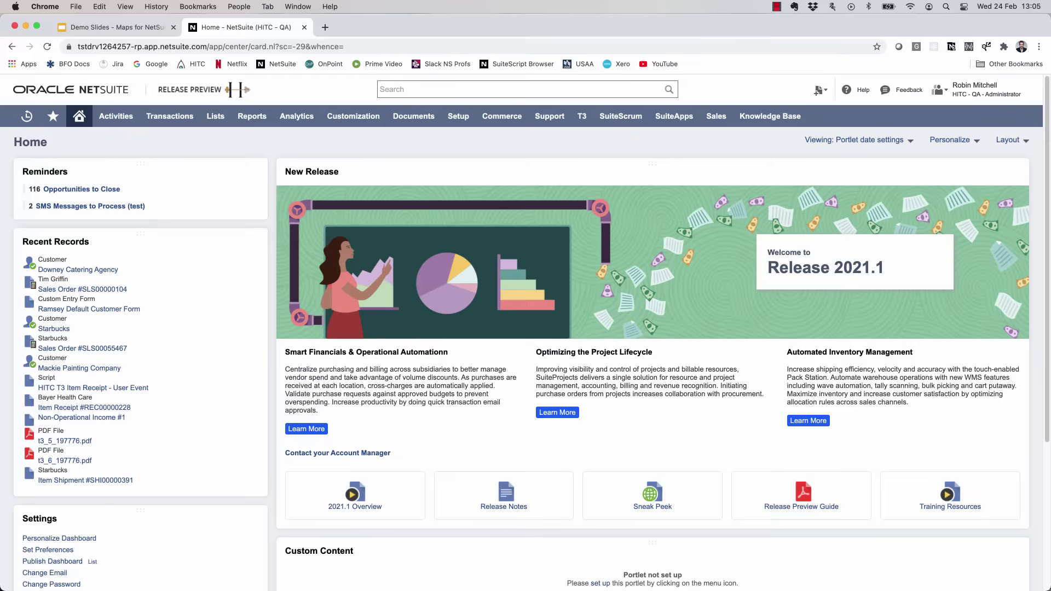
- Find Maps for NetSuite by searching 'maps' in the SuiteApp marketplace and install it
click(674, 116)
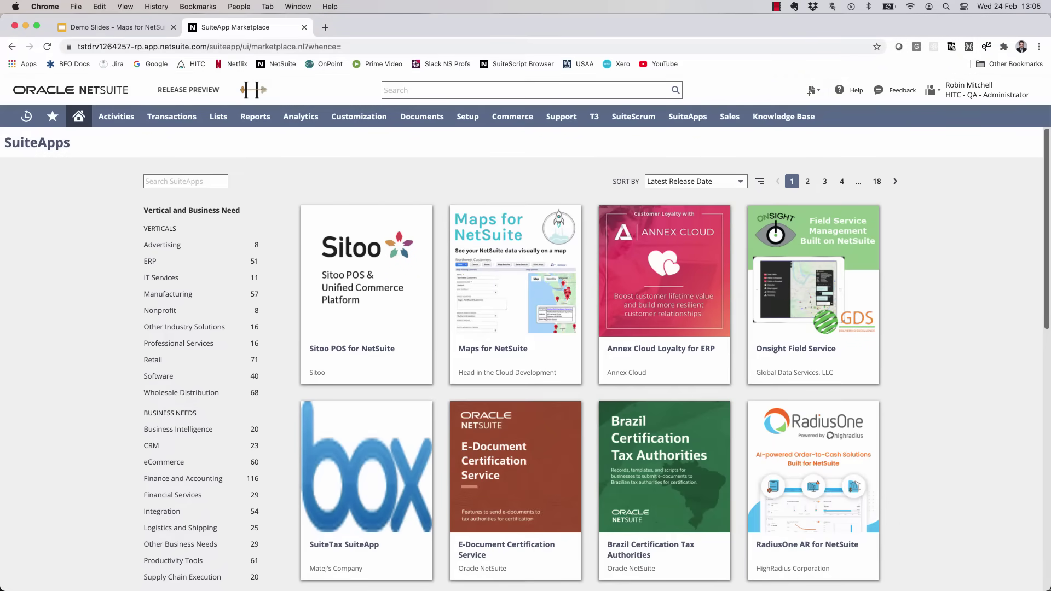
click(185, 181)
text(maps)
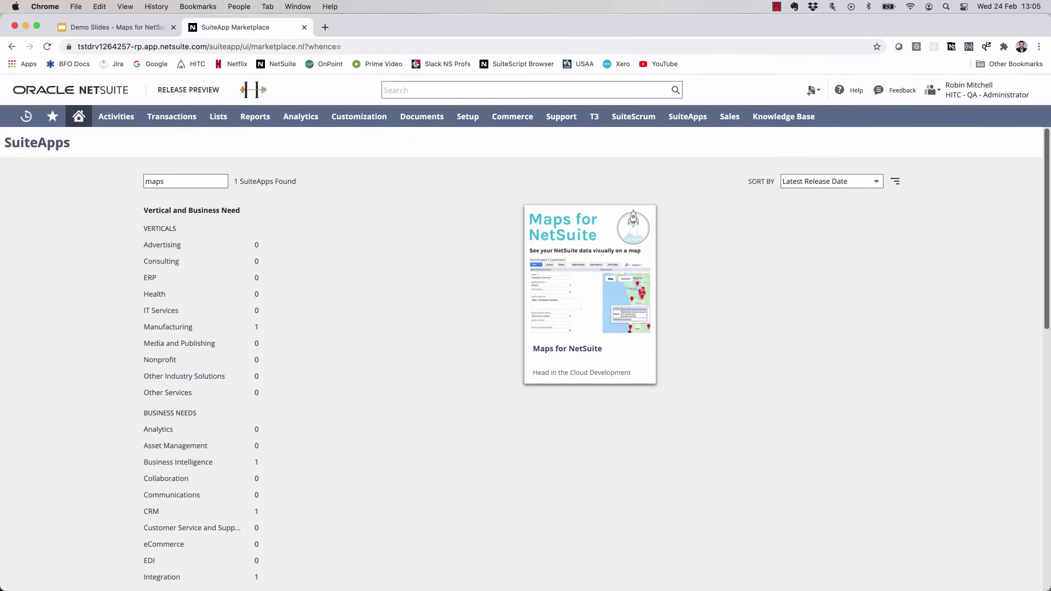
click(589, 295)
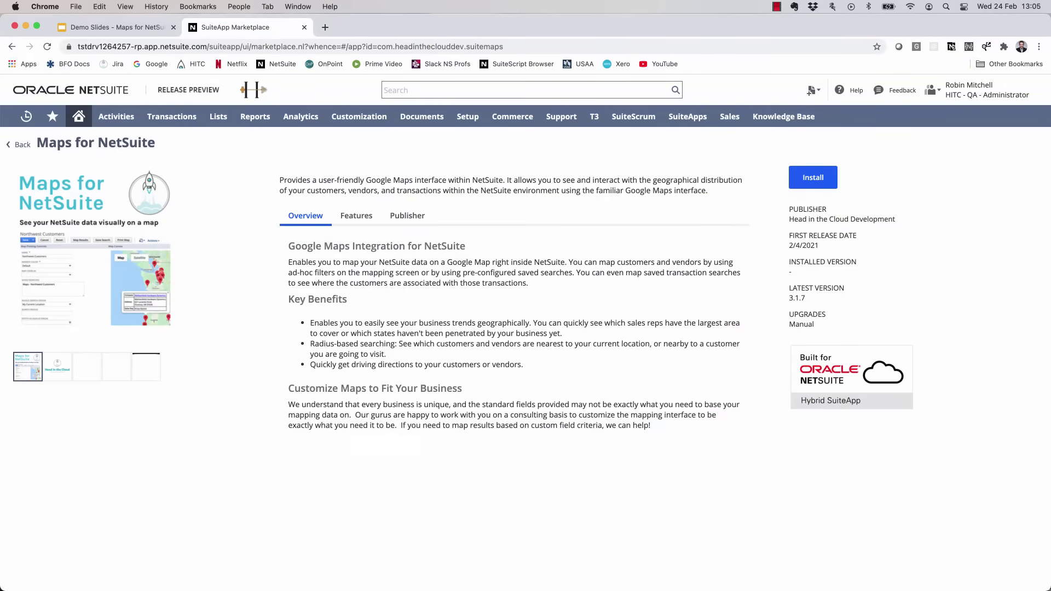
click(812, 177)
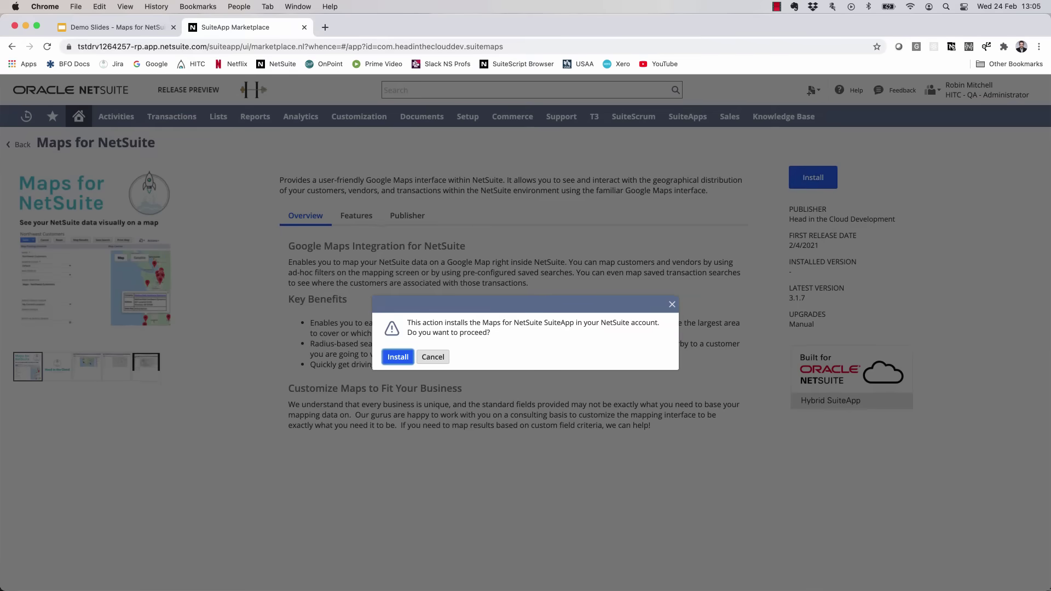
key(Return)
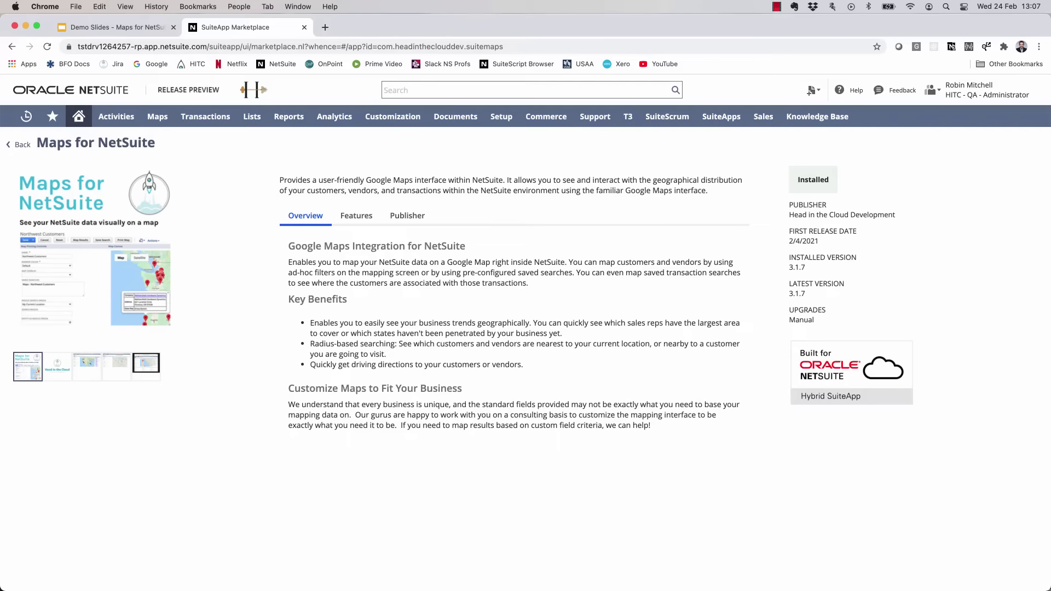
- Create a new map and plot the West Coast Customers saved search, showing 52 customers
mouse_move(158, 116)
mouse_move(162, 161)
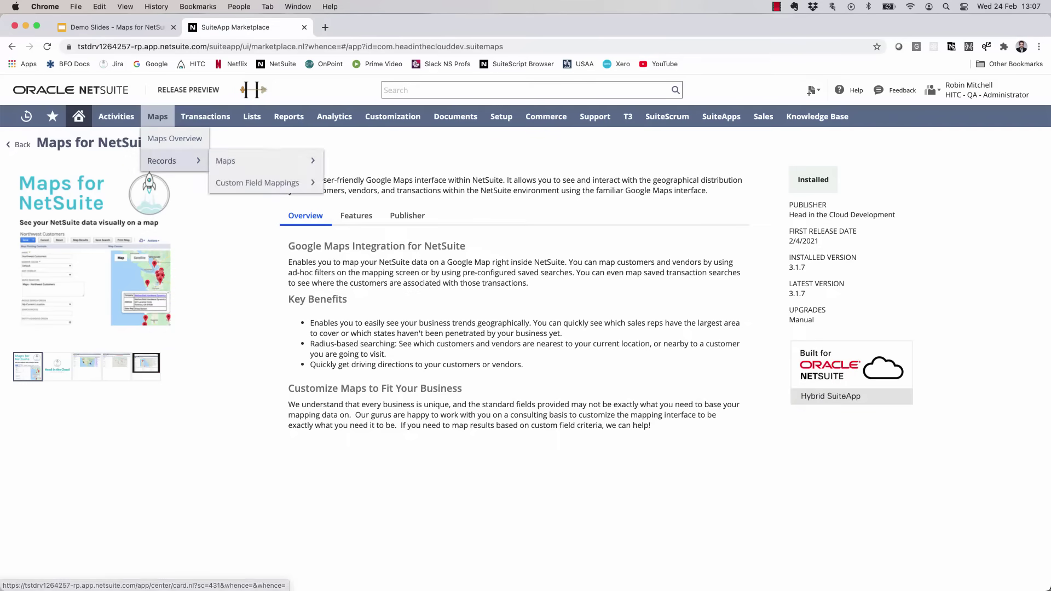
mouse_move(225, 161)
click(338, 161)
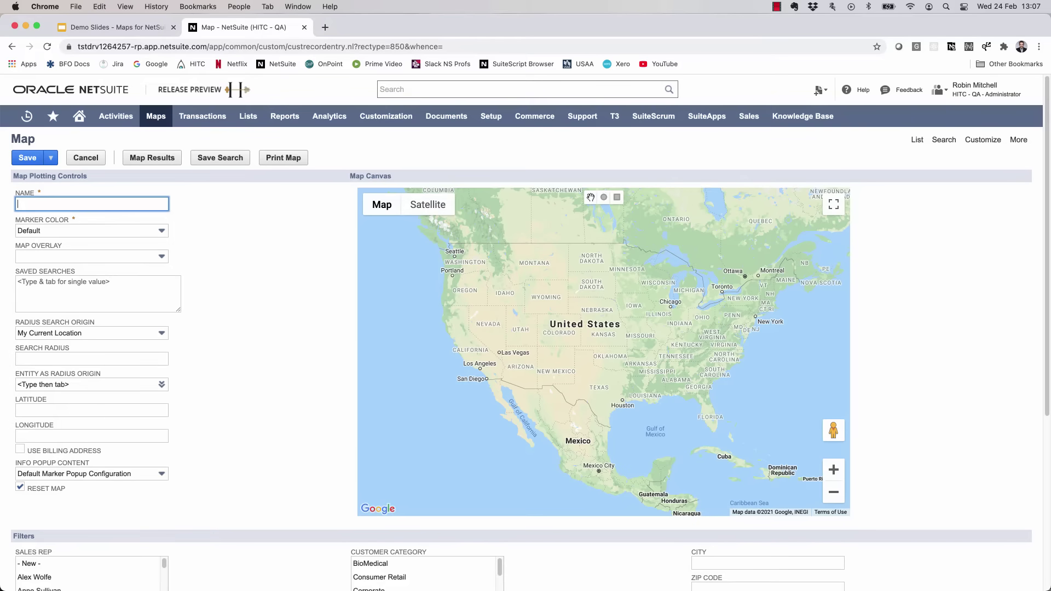
click(99, 294)
text(west)
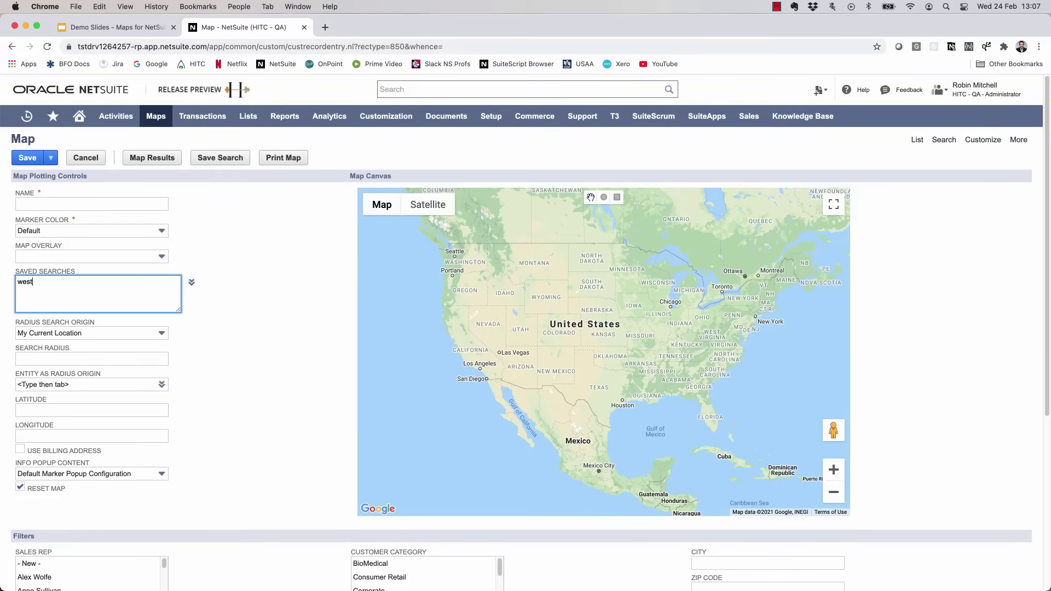
key(Tab)
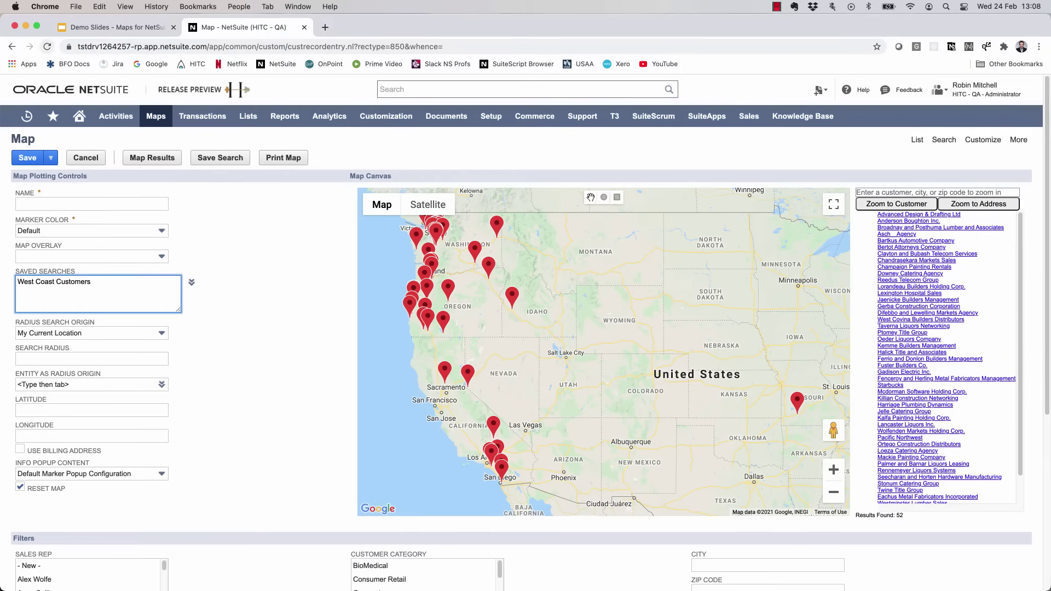
click(47, 47)
key(Return)
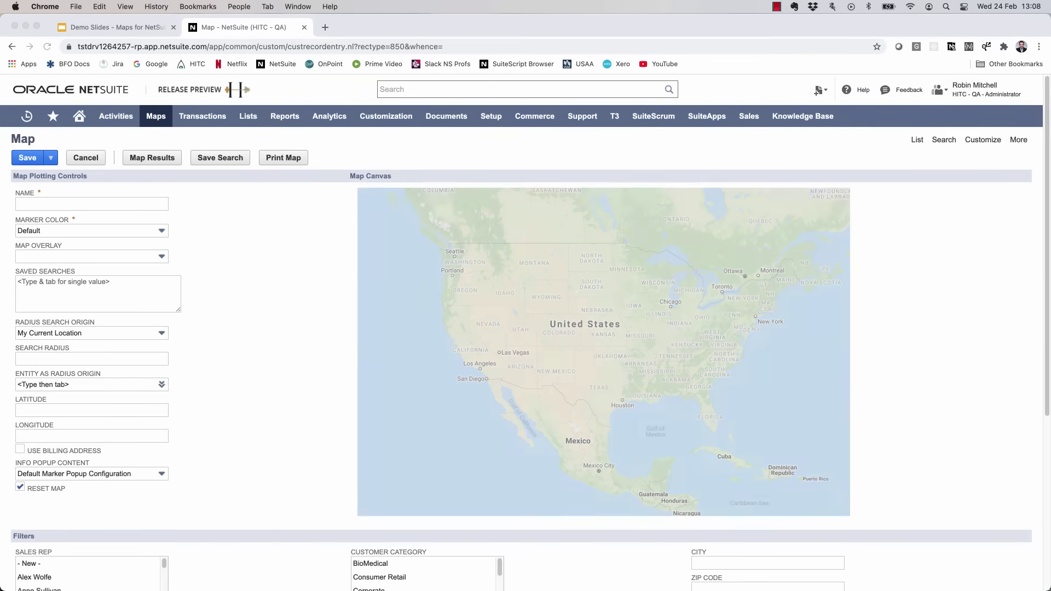
text(west)
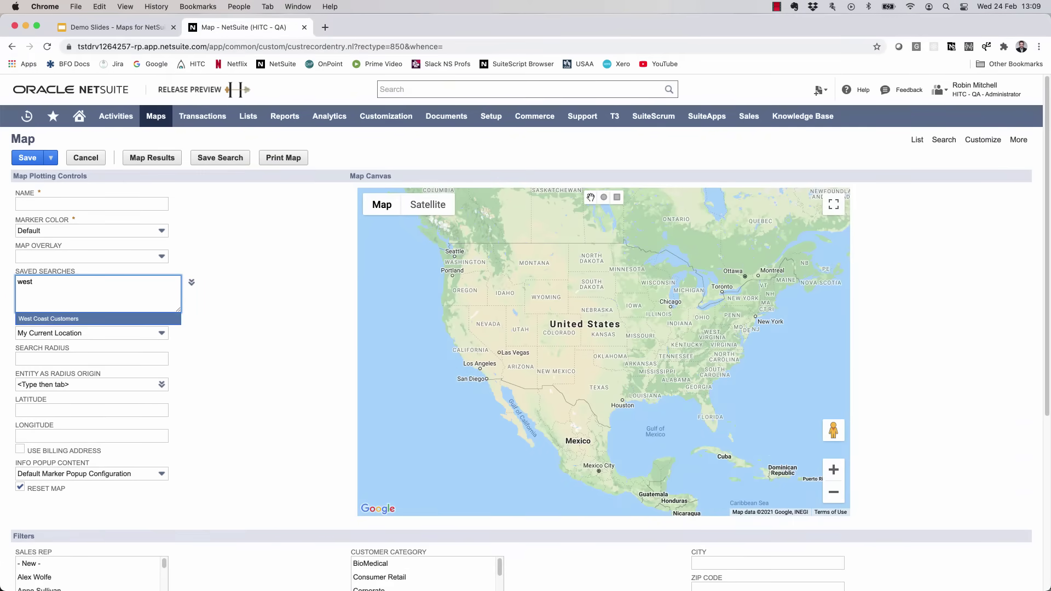
key(Tab)
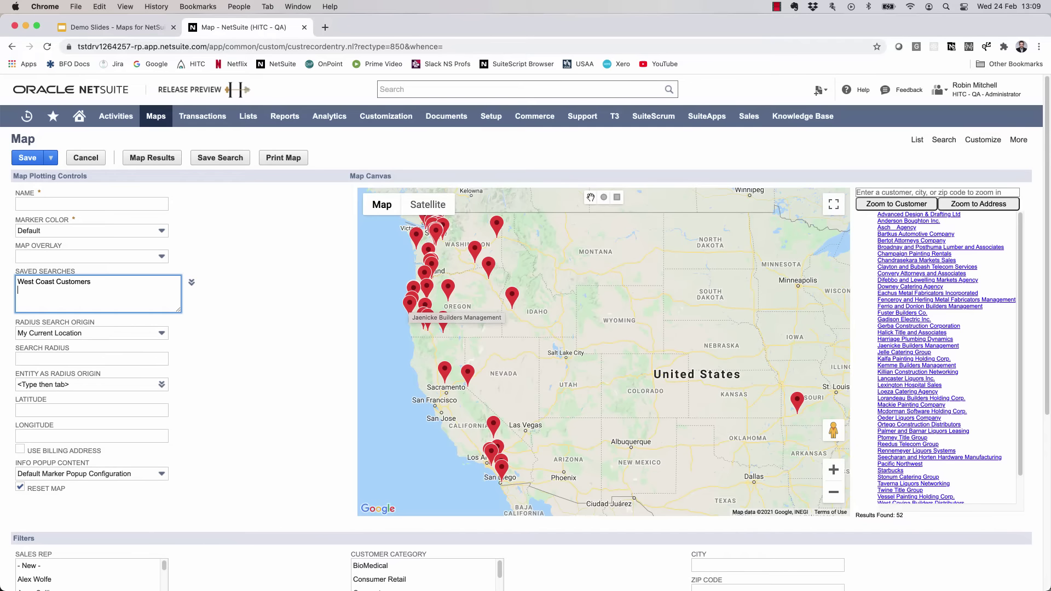
drag(410, 303, 441, 318)
- View the Downey Catering pin, pan, and open Bartkus Automotive's Missouri pin popup
click(474, 333)
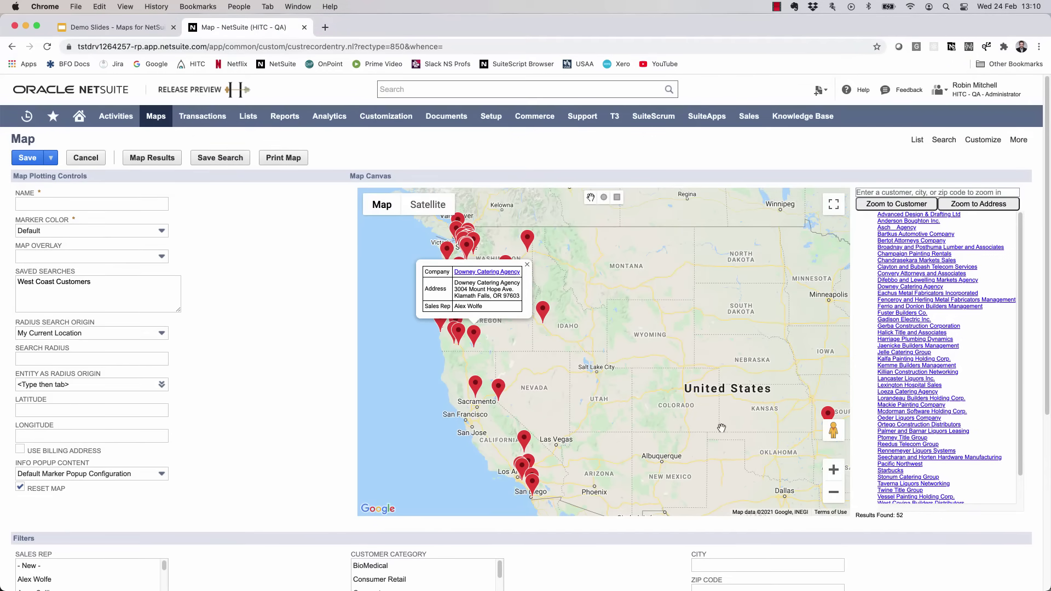
drag(722, 418, 675, 411)
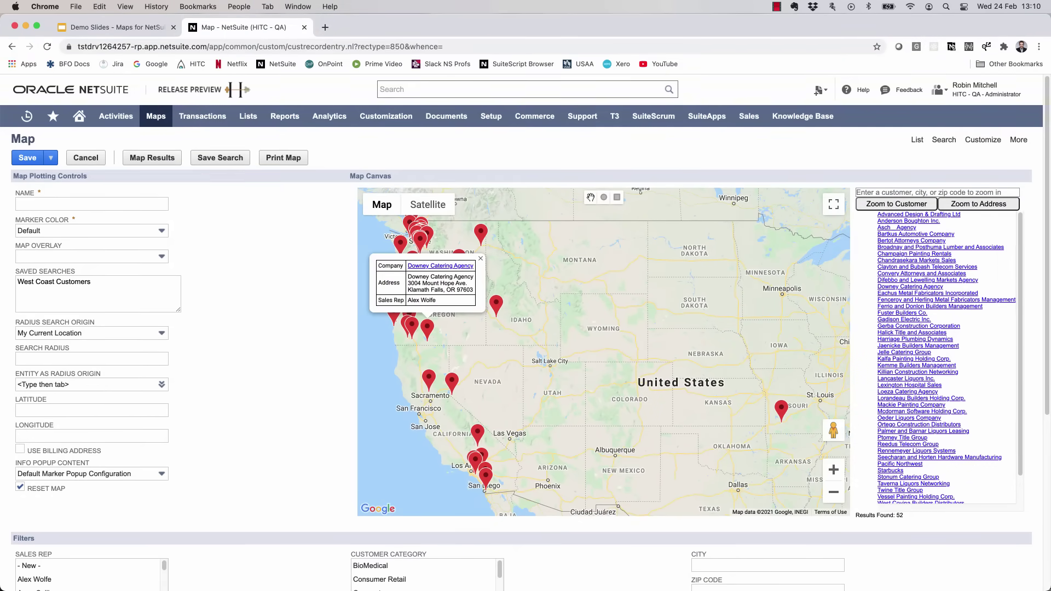
click(781, 408)
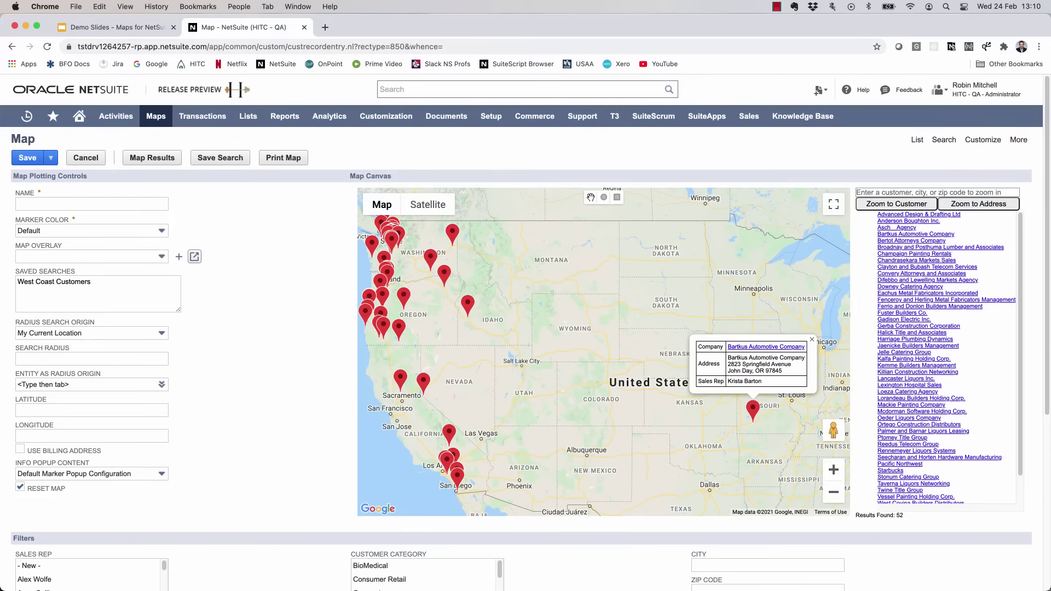
- Filter the map to one sales rep's customers and re-plot the results
mouse_move(191, 282)
scroll(87, 437, down, 3)
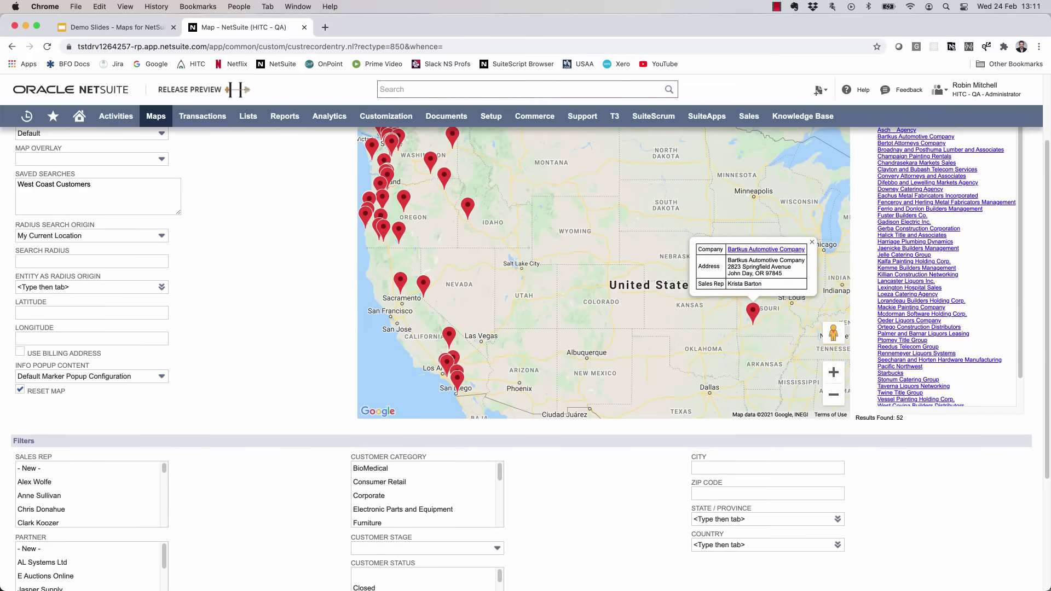
scroll(522, 355, down, 3)
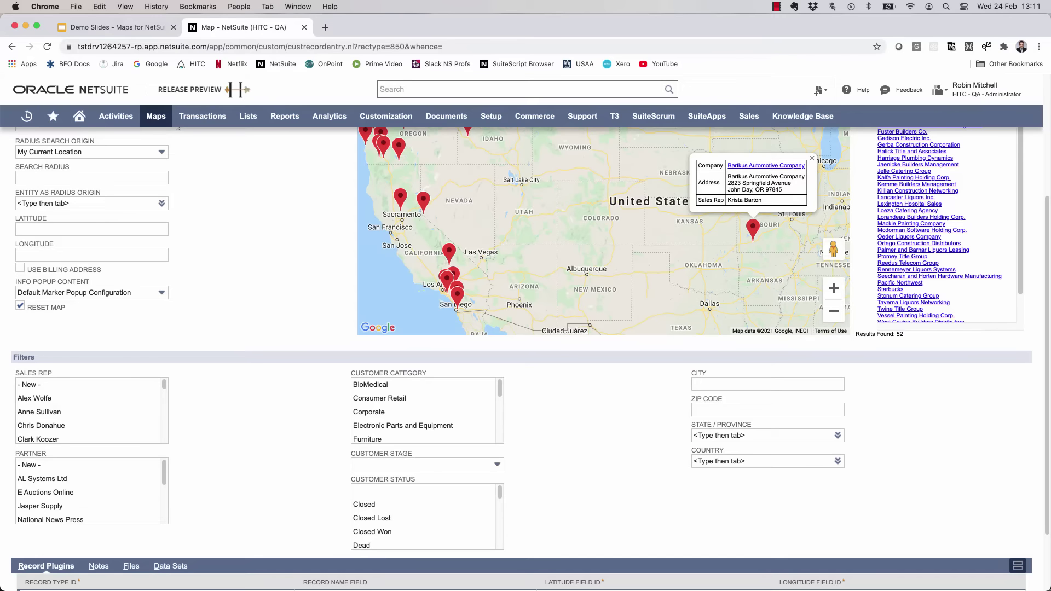
scroll(91, 410, down, 10)
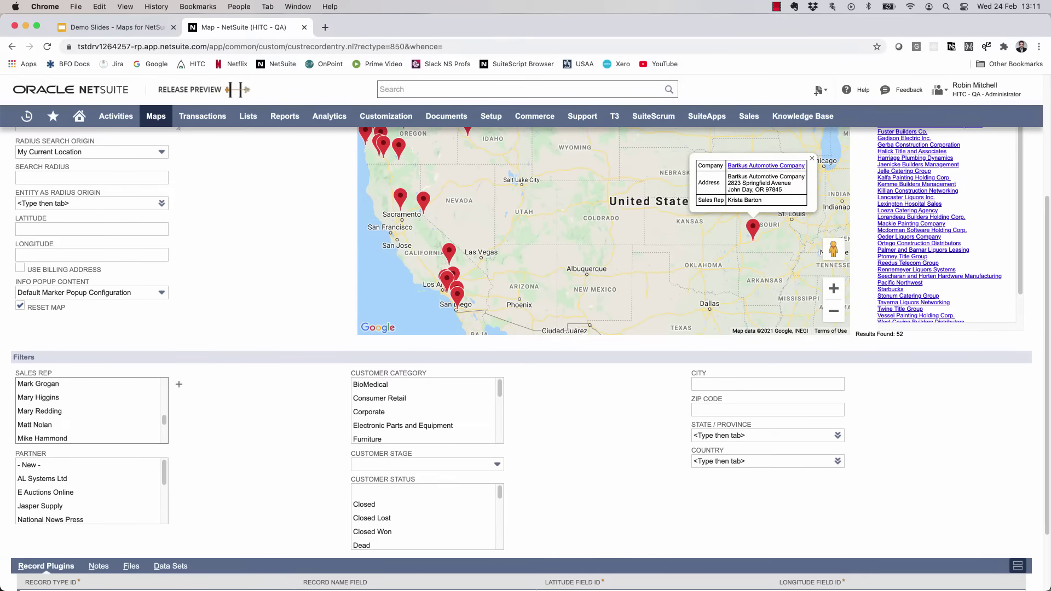
click(66, 411)
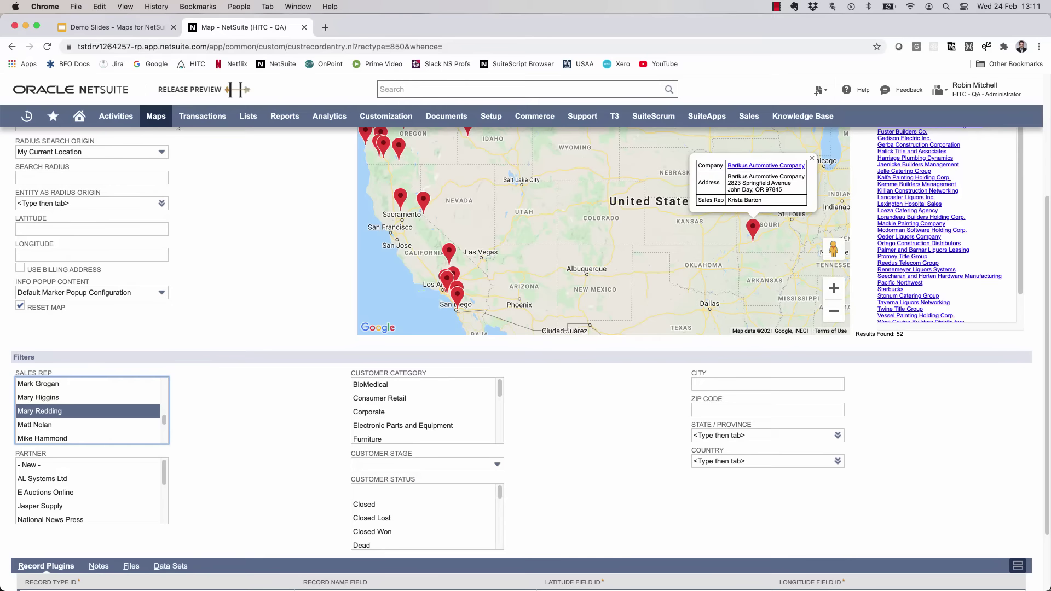
scroll(525, 356, up, 3)
click(152, 158)
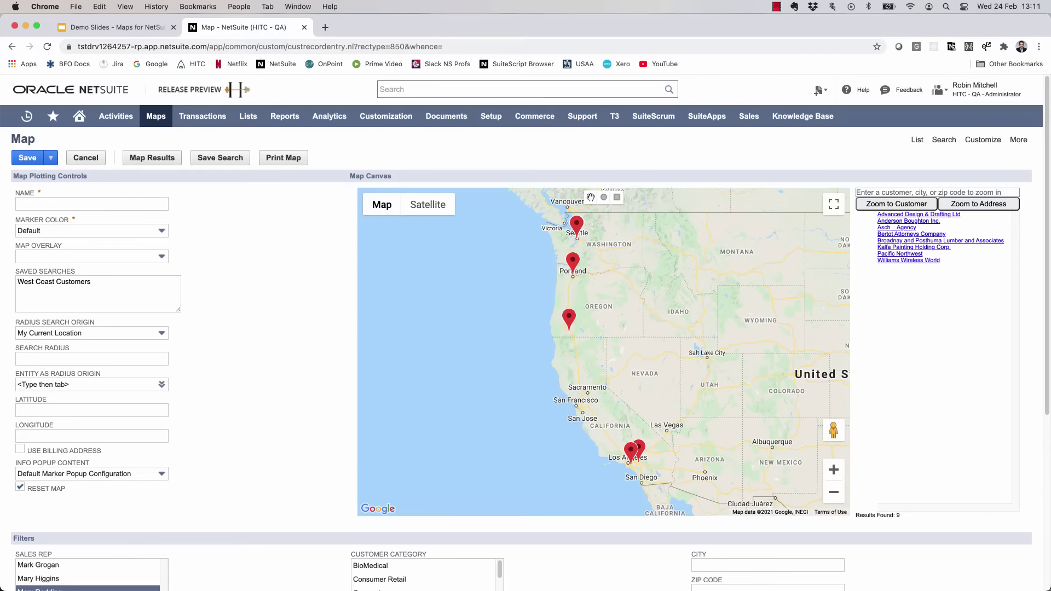
- View the Seattle customer's details, then reload the page to clear the map
click(918, 214)
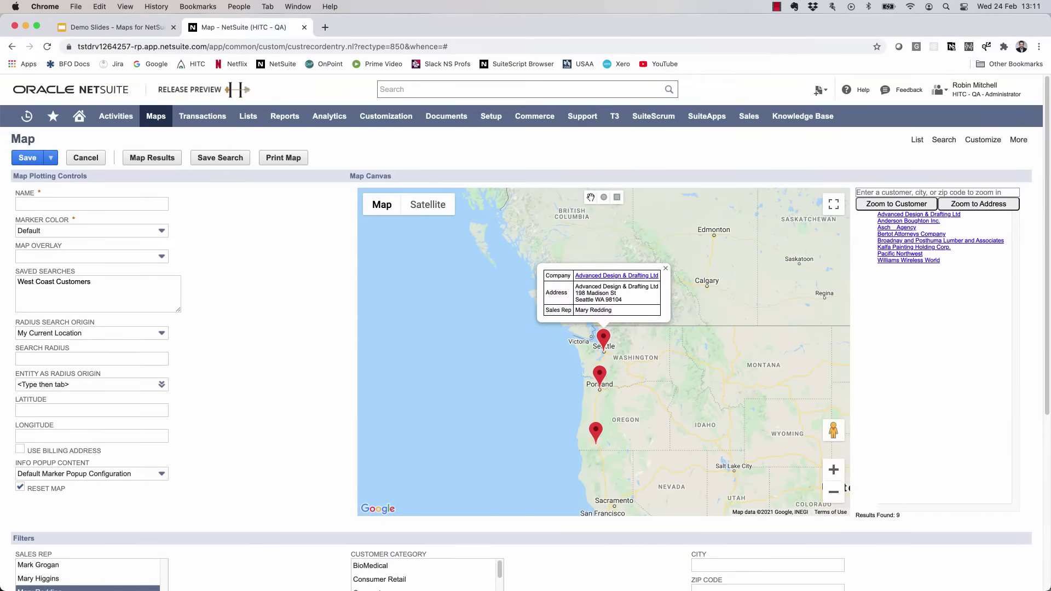
key(super+r)
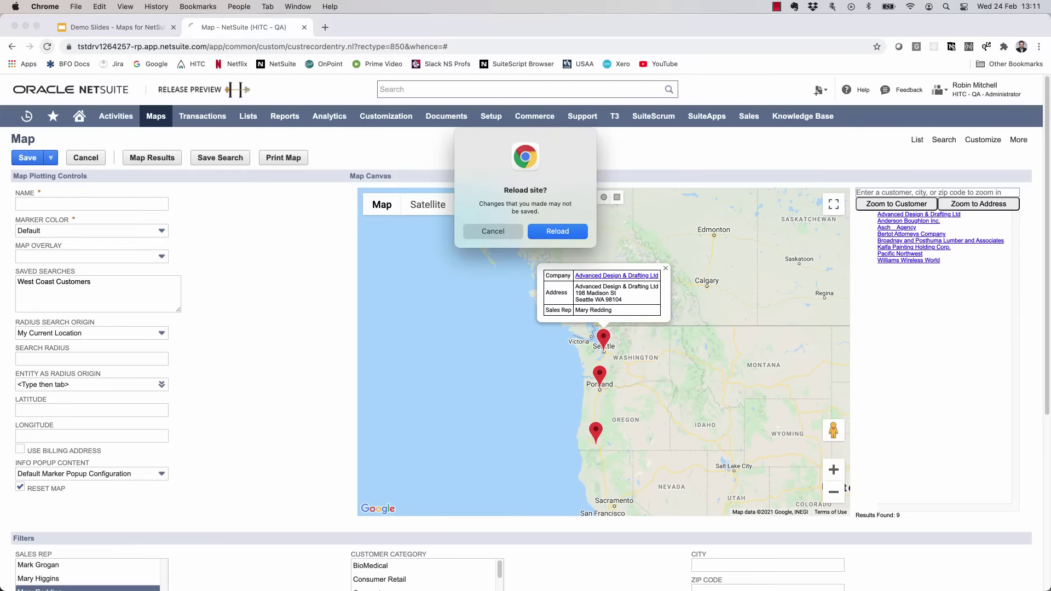
key(Return)
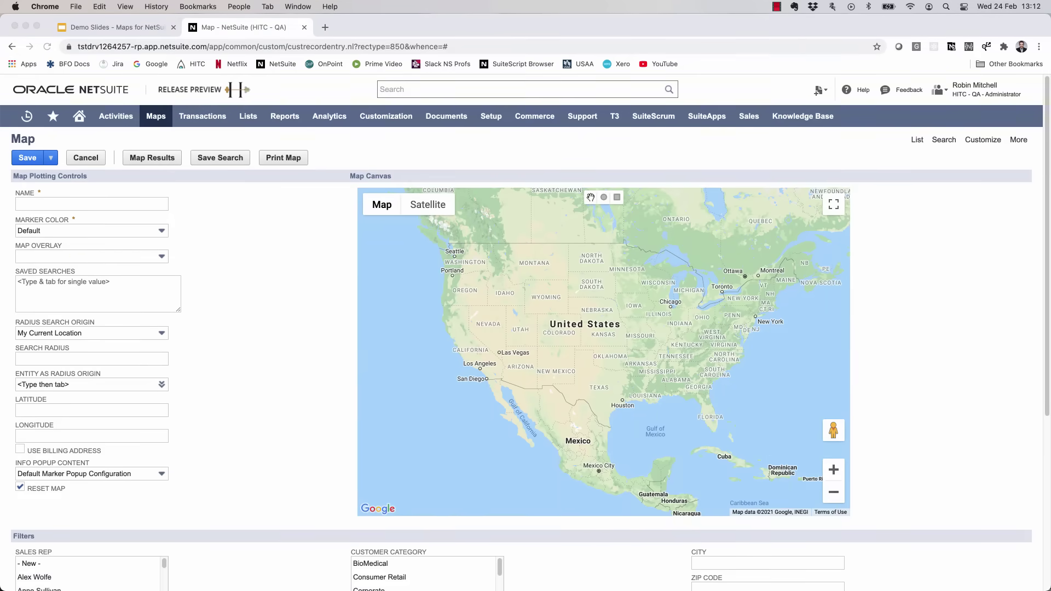
- Plot the My Recent Sales Orders saved search on the map
click(98, 293)
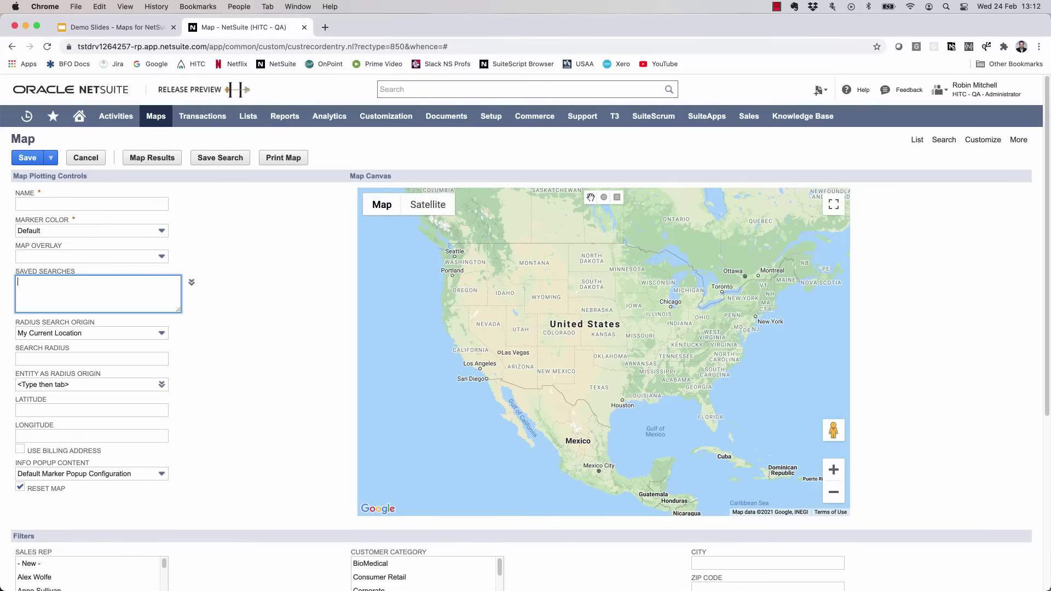
text(my recent)
key(Return)
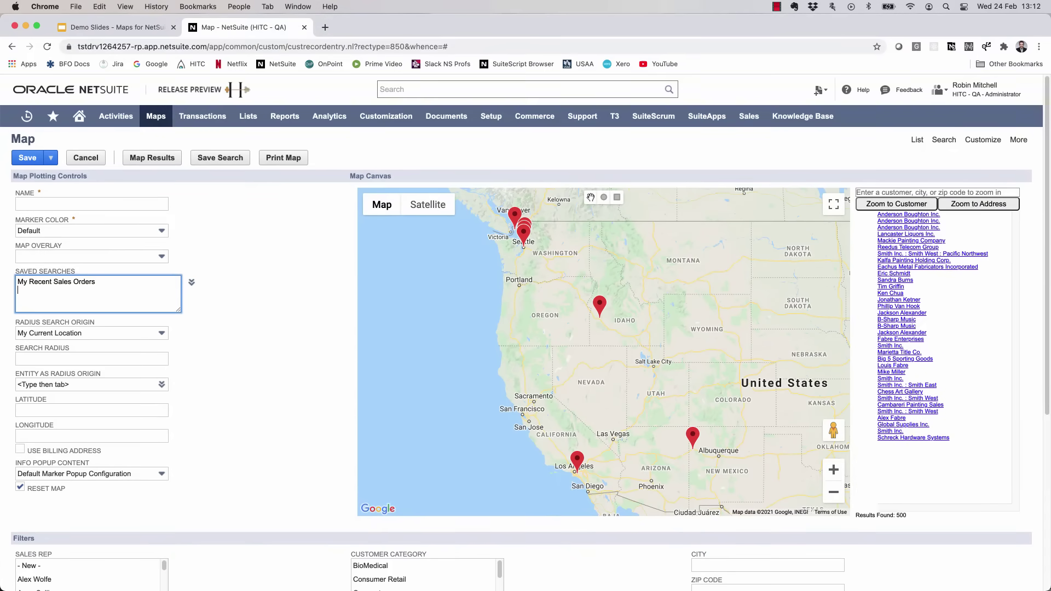
- Open the Idaho pin's sales order, close it, and reload the map page
click(583, 302)
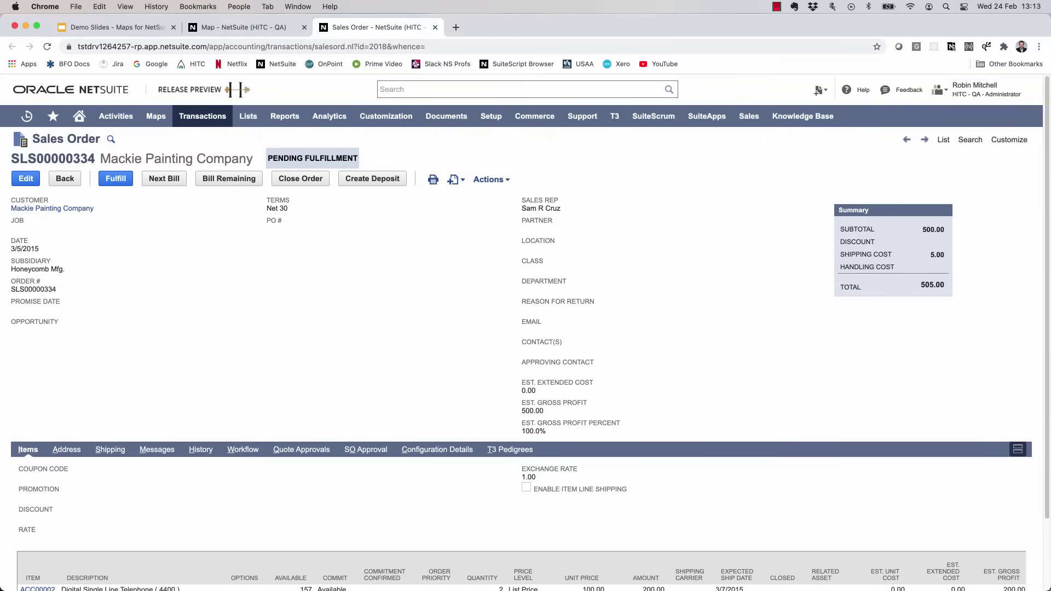
click(435, 26)
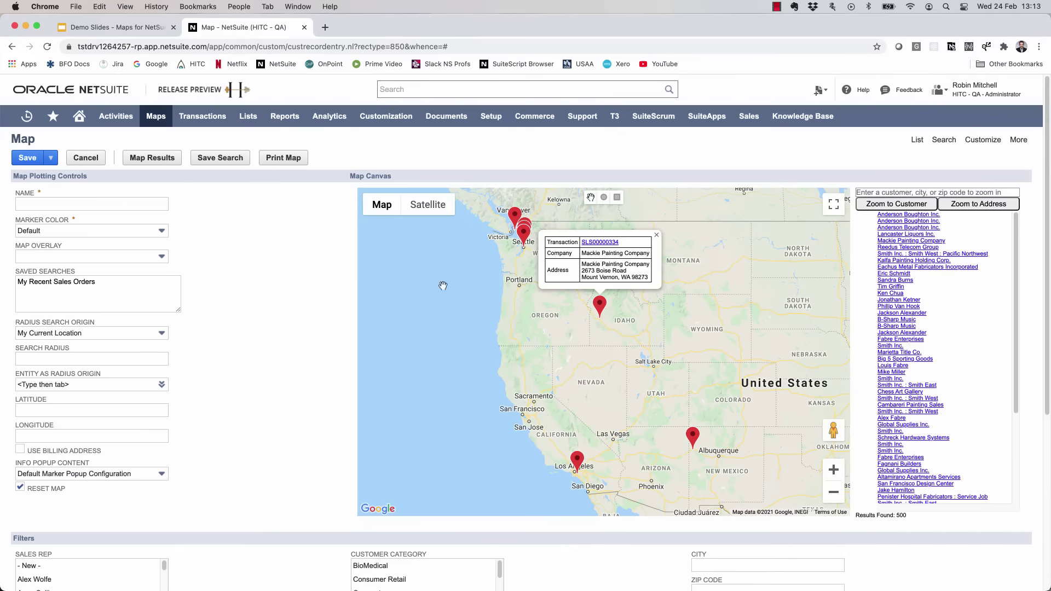
click(47, 47)
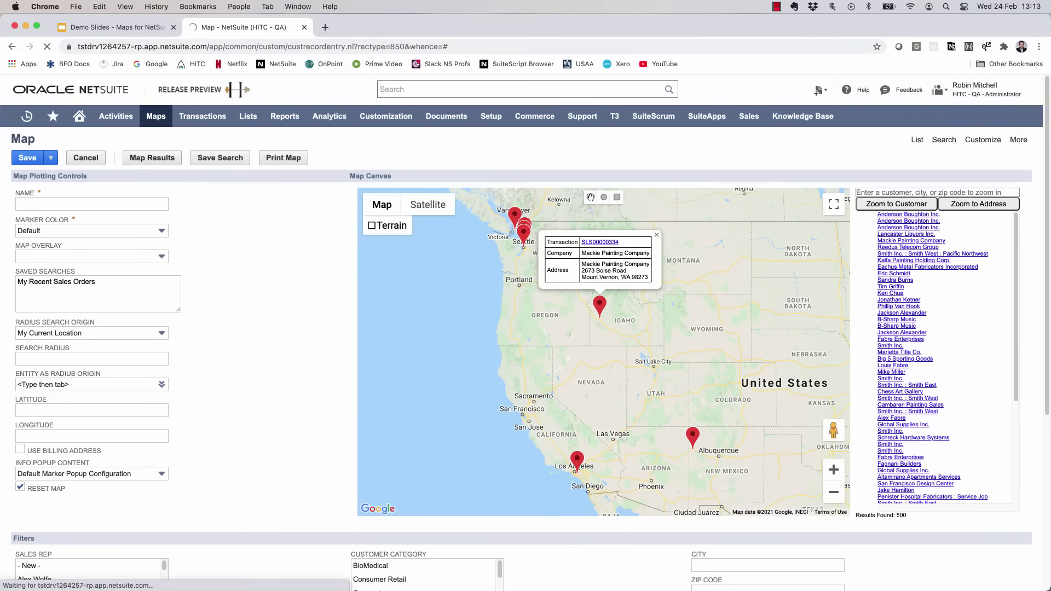
key(Return)
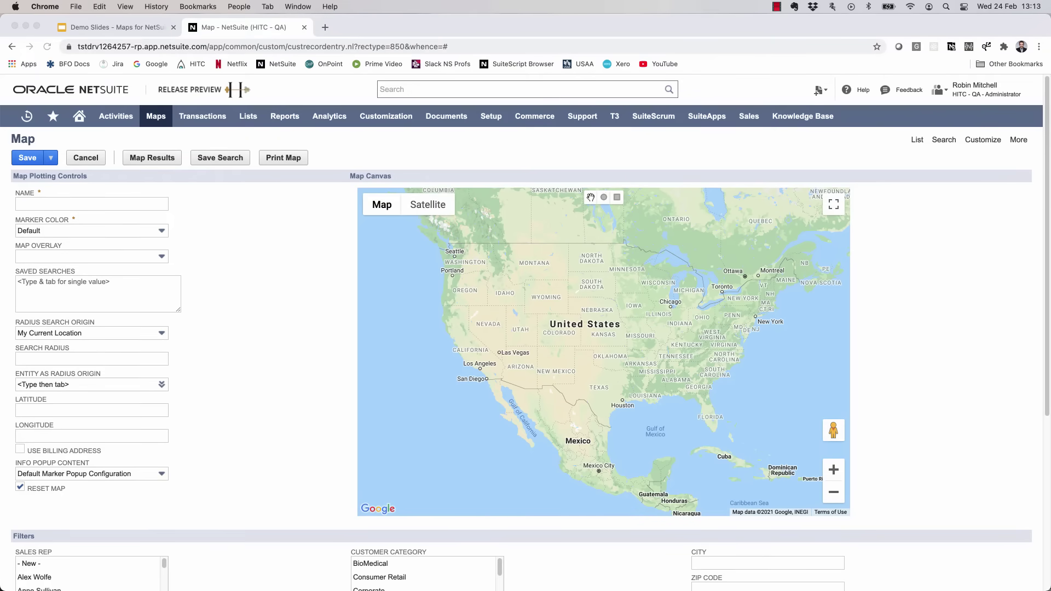
click(110, 333)
click(109, 333)
key(Down)
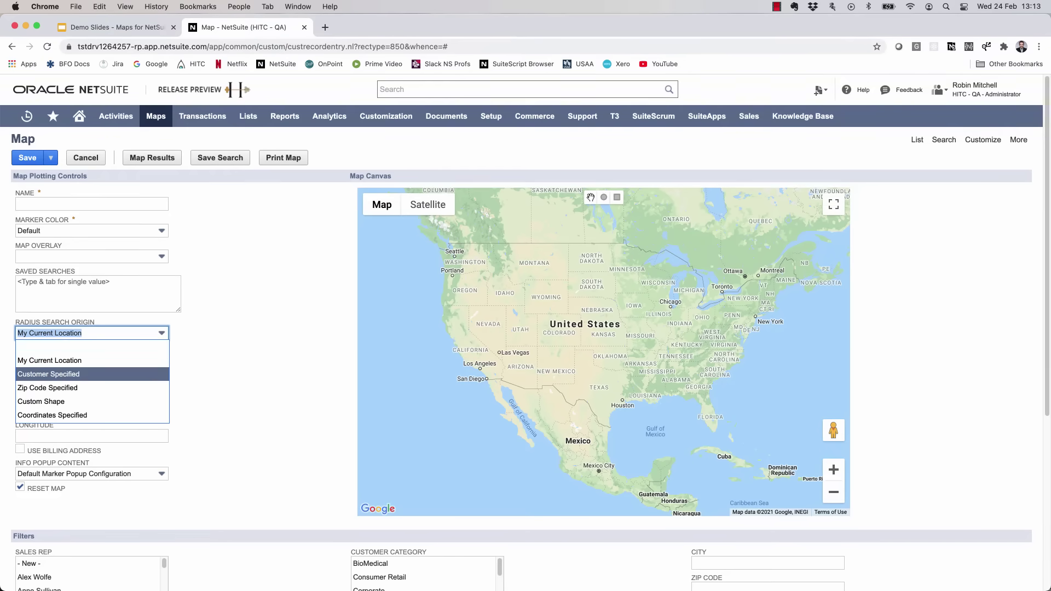
key(Return)
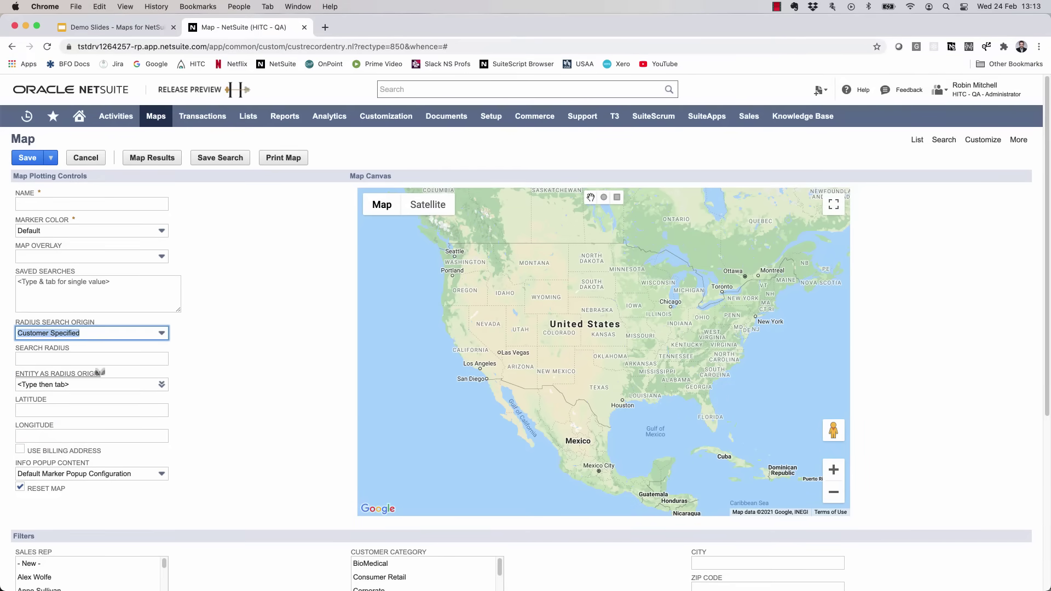
click(90, 385)
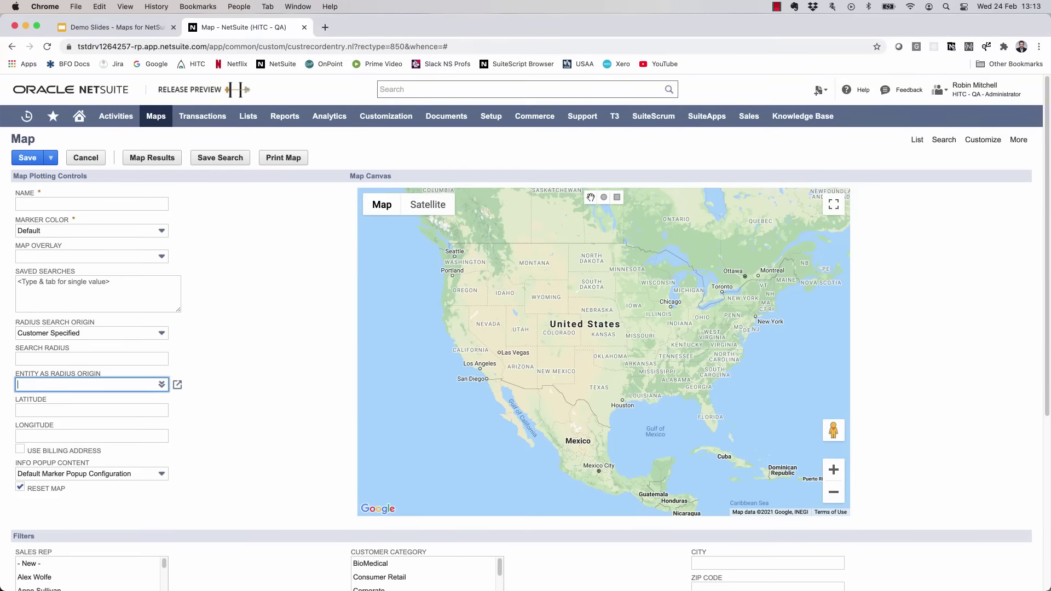
text(lexing)
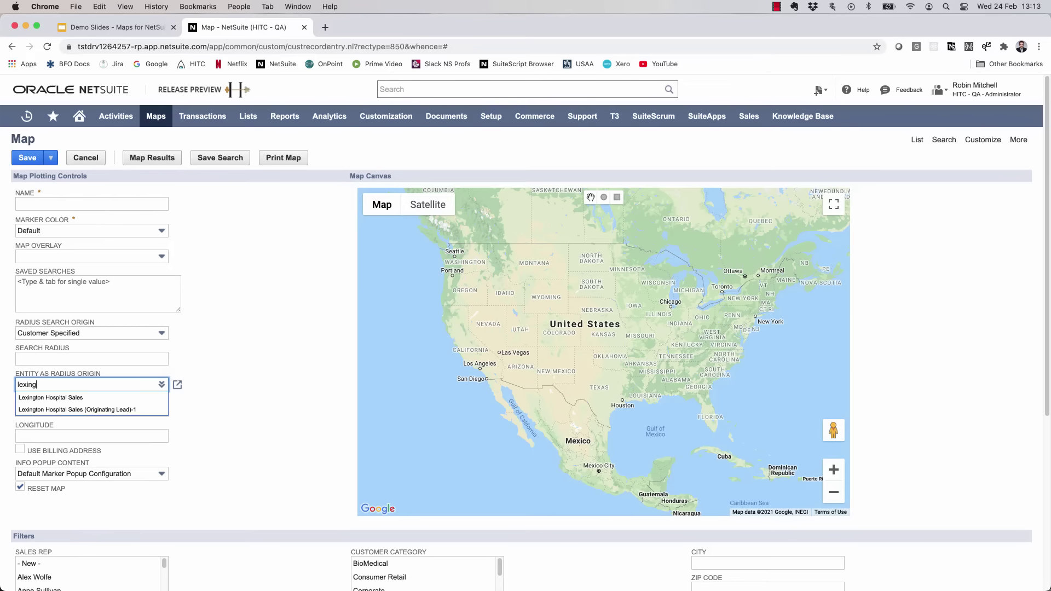
key(Down)
key(Return)
click(91, 358)
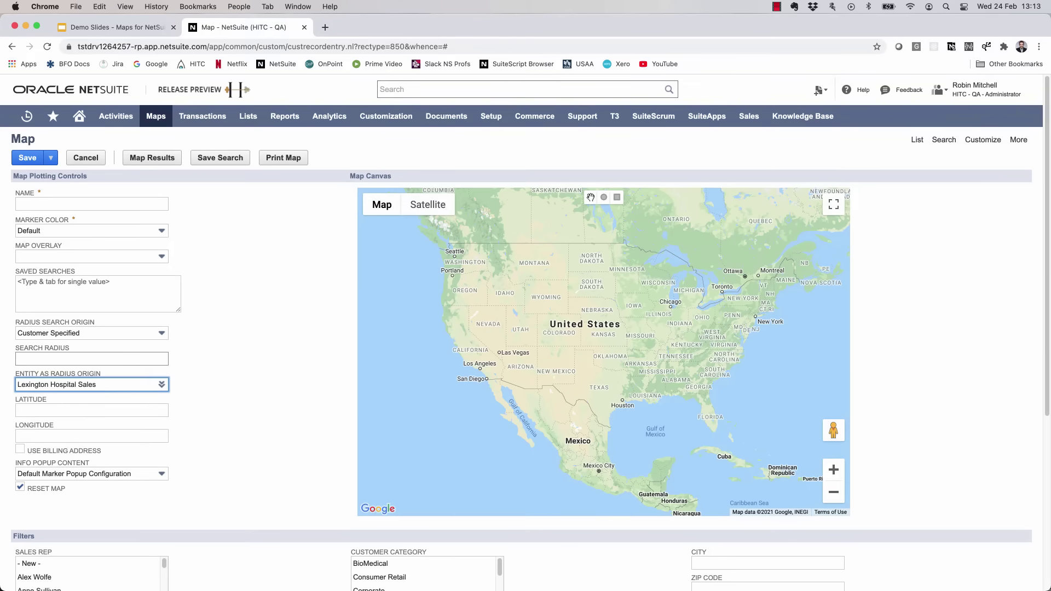
click(91, 358)
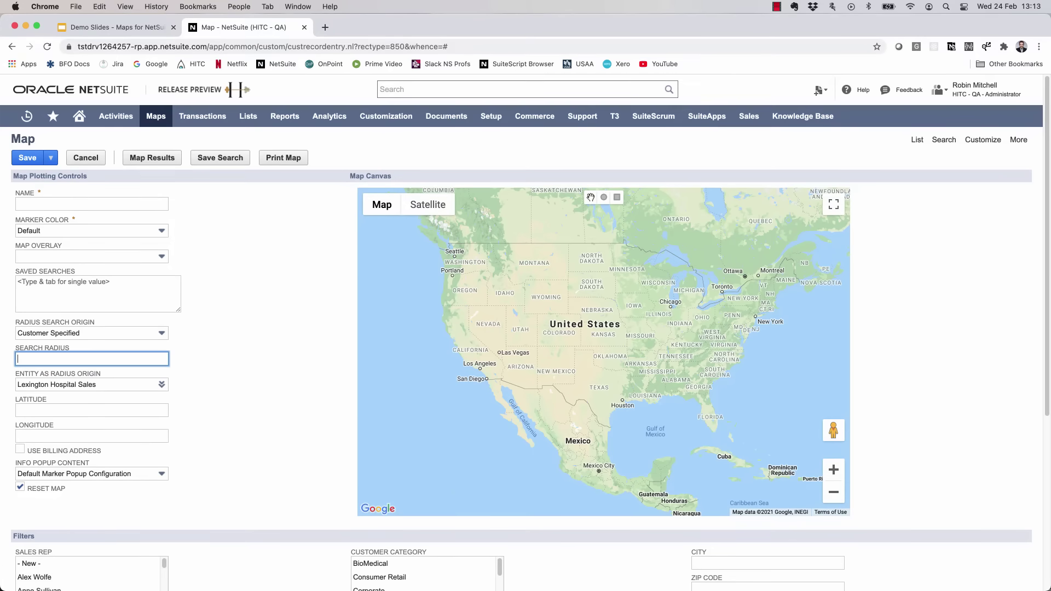
text(20)
click(152, 158)
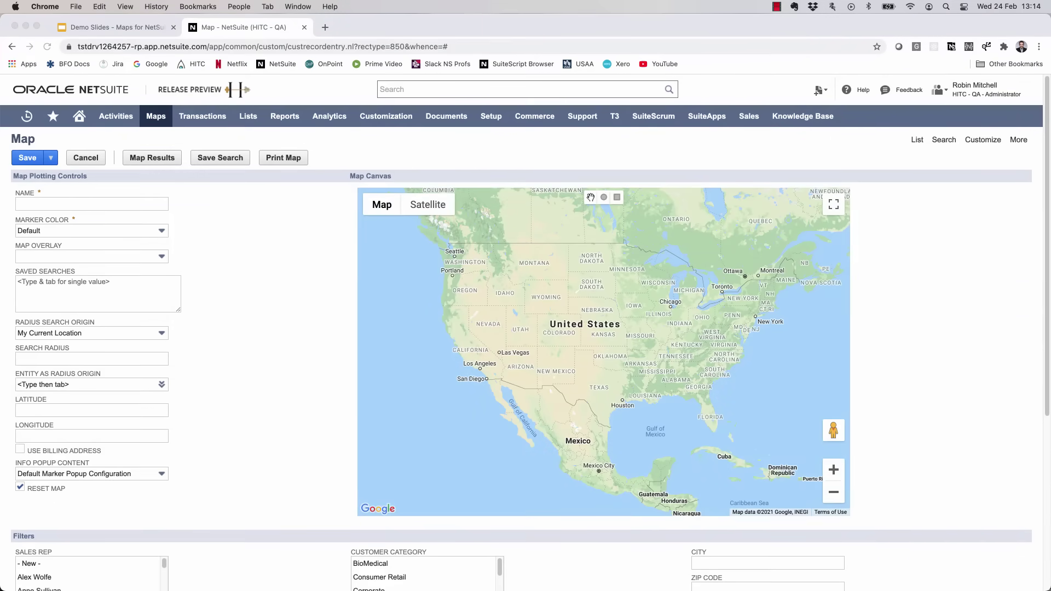
- Map the sales rep's Corporate, Closed Won customers (14 found) and start saving the search
scroll(90, 419, down, 3)
scroll(91, 419, down, 6)
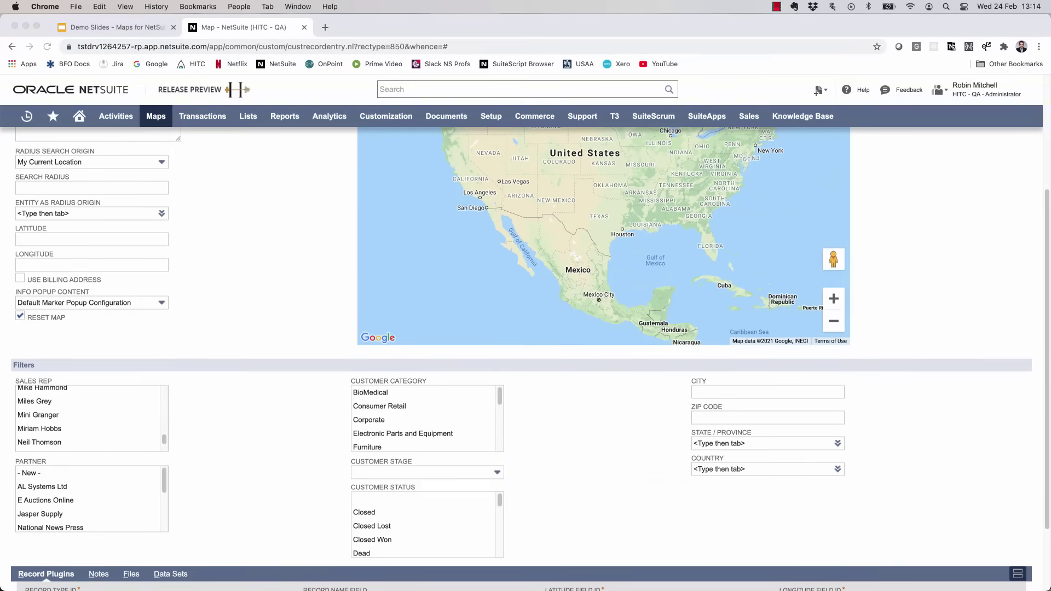
scroll(90, 419, up, 2)
click(90, 419)
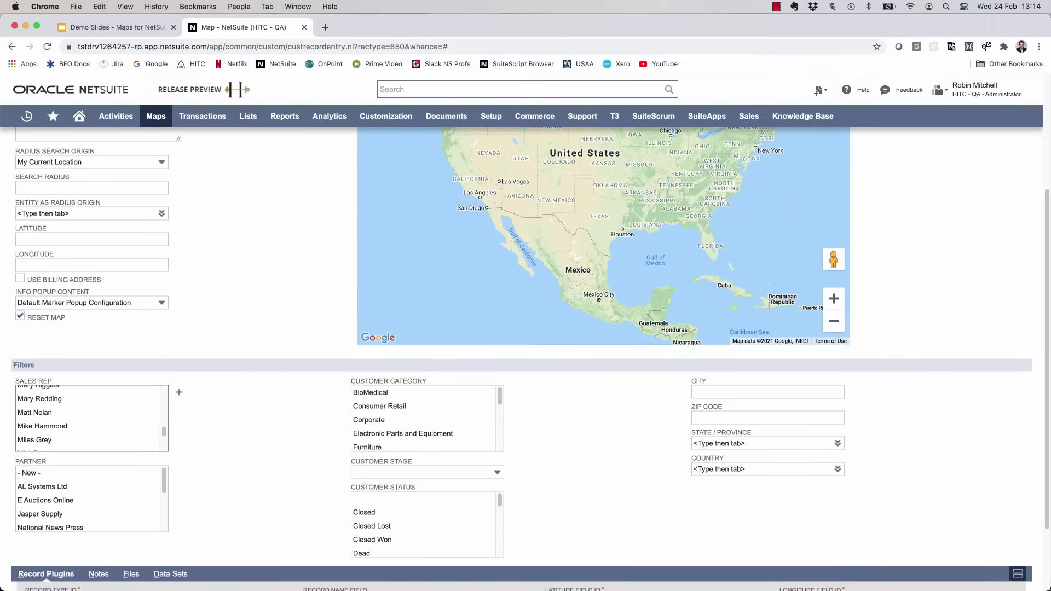
click(60, 399)
click(391, 420)
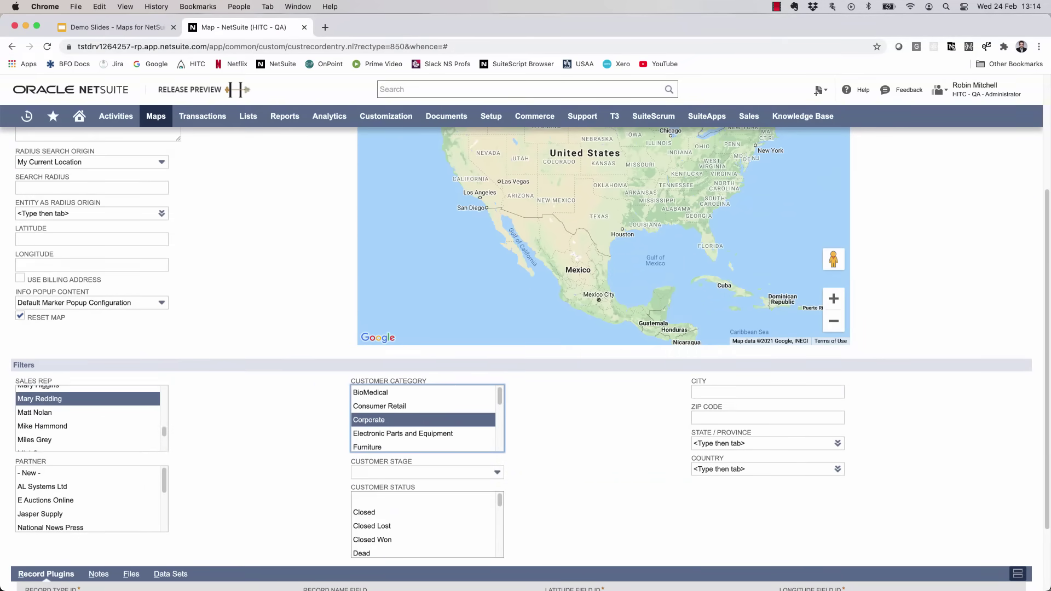
click(391, 539)
scroll(521, 359, up, 3)
click(152, 158)
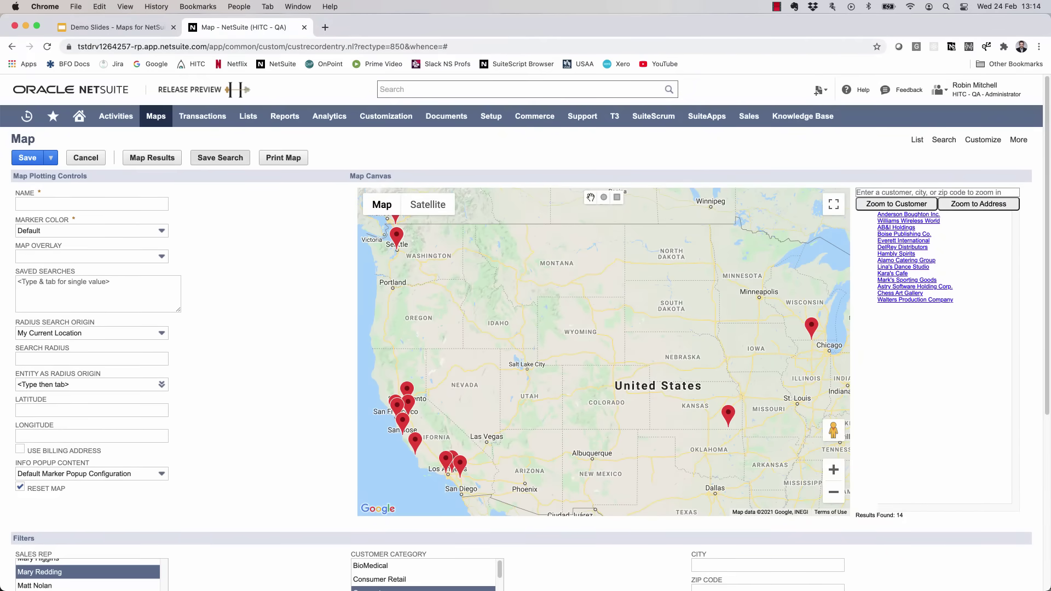
click(220, 158)
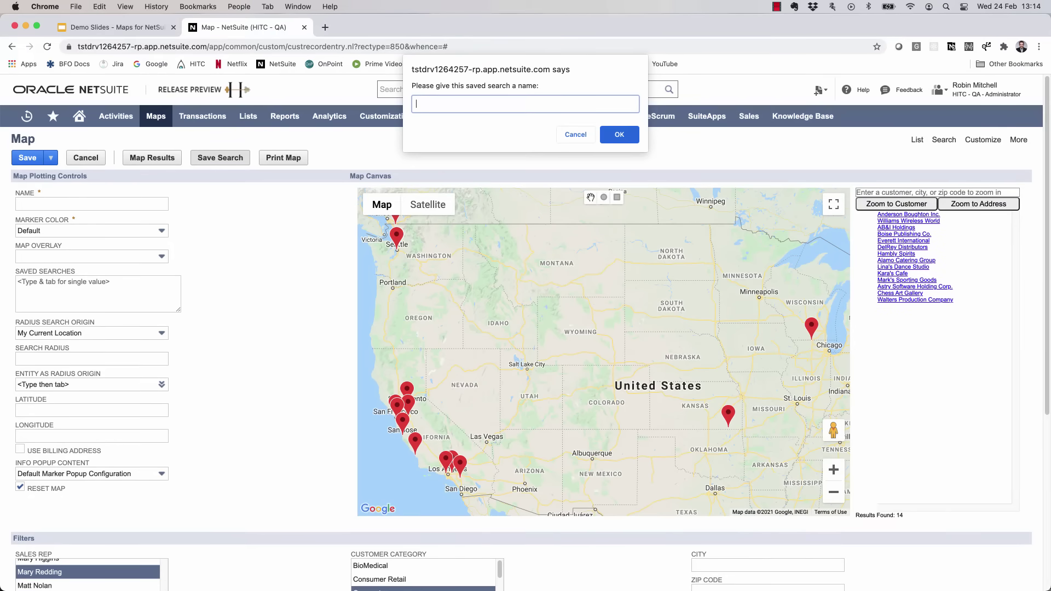
- Save the search as the rep's 'Corporate Customers', close its results, and reload the empty map
text(Mary Corporate Customers)
key(Return)
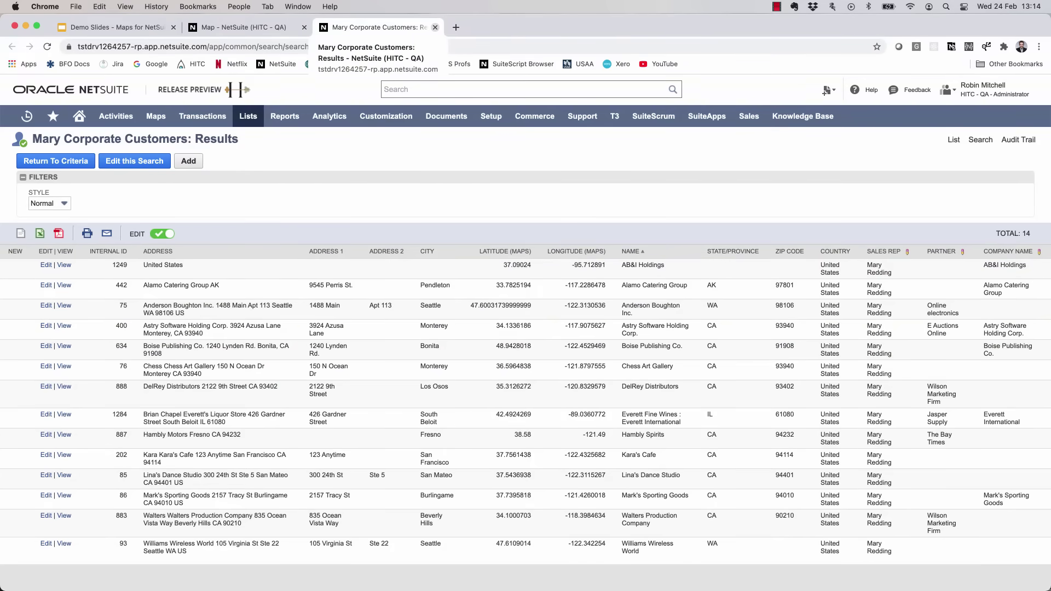
click(435, 27)
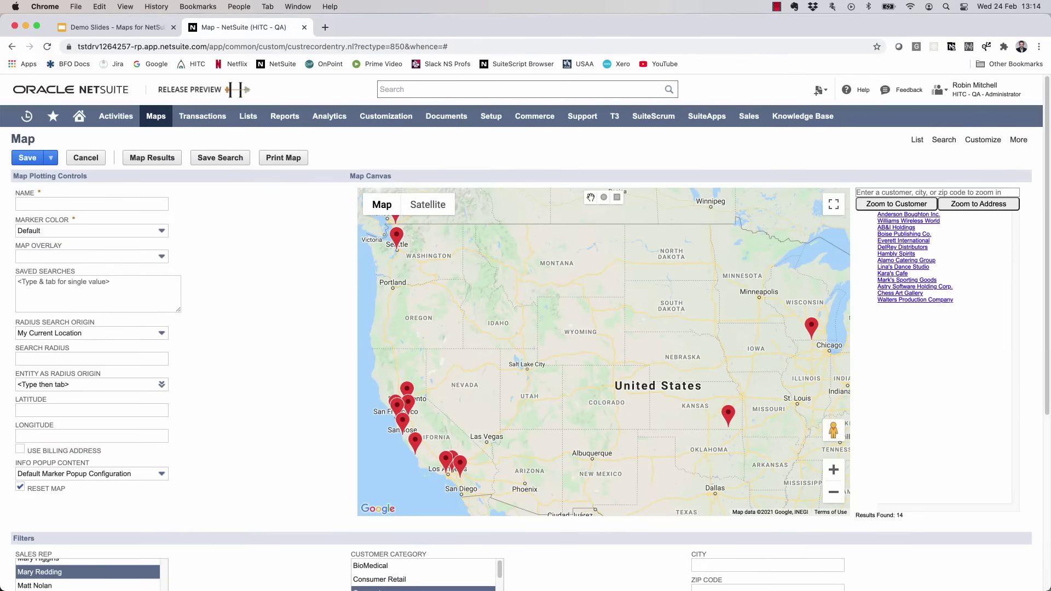
click(47, 47)
key(Return)
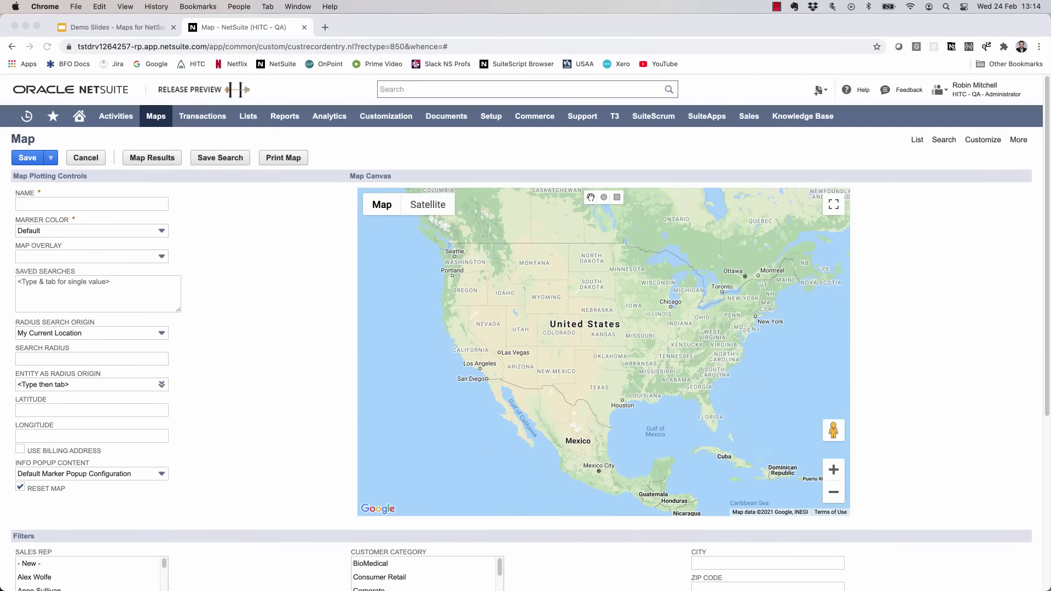
- Add Maps - Grade A Customers as the first map data set
scroll(526, 356, down, 5)
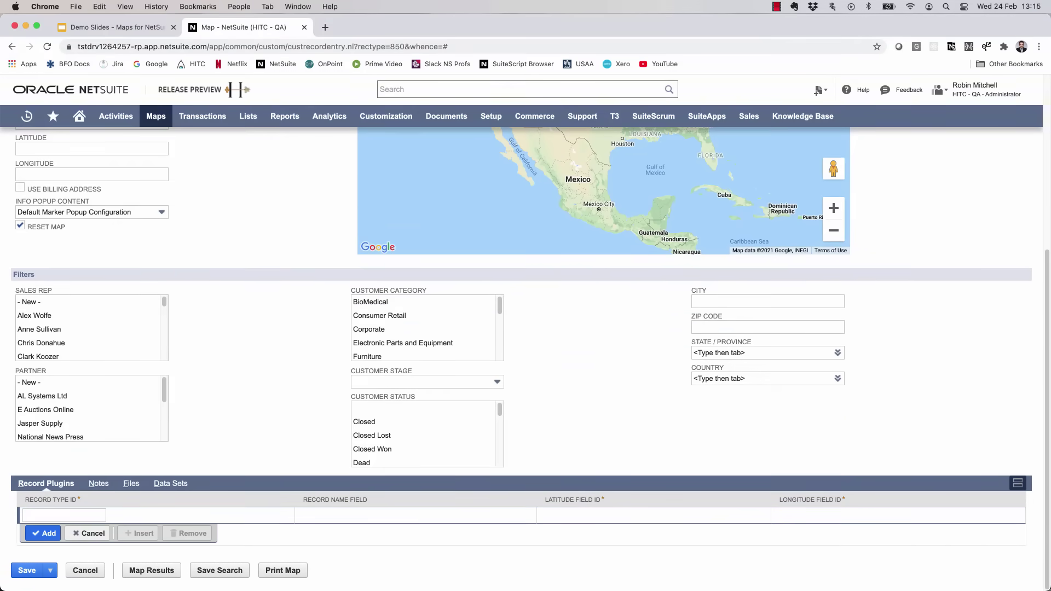
click(170, 483)
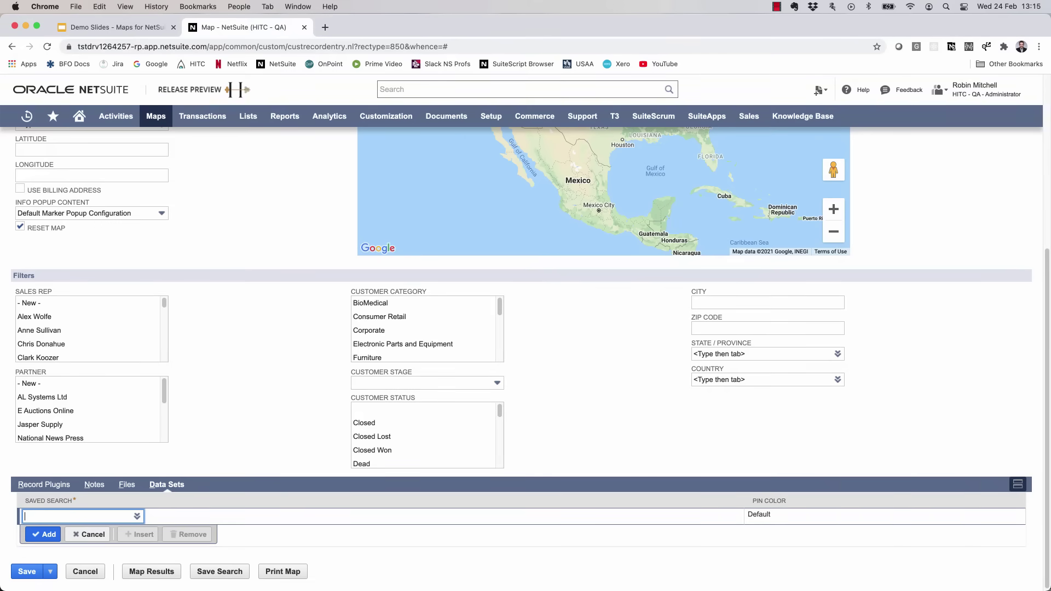
text(maps)
key(Return)
key(Return)
text(maps)
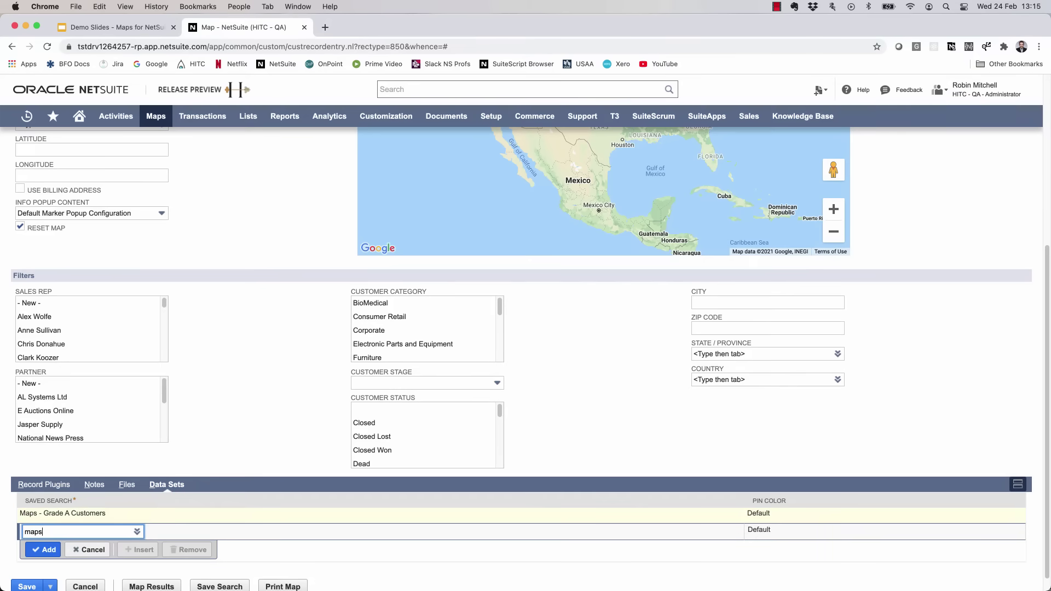
key(Down)
- Add the Maps - Grade B Customers data set with yellow pins
key(Return)
key(Tab)
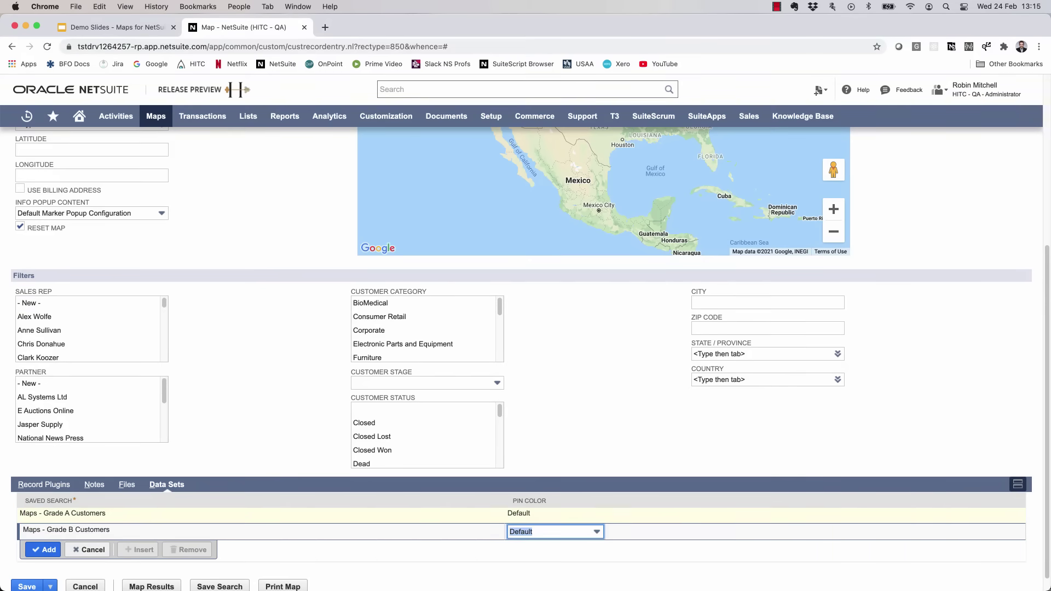
text(y)
key(Return)
text(maps)
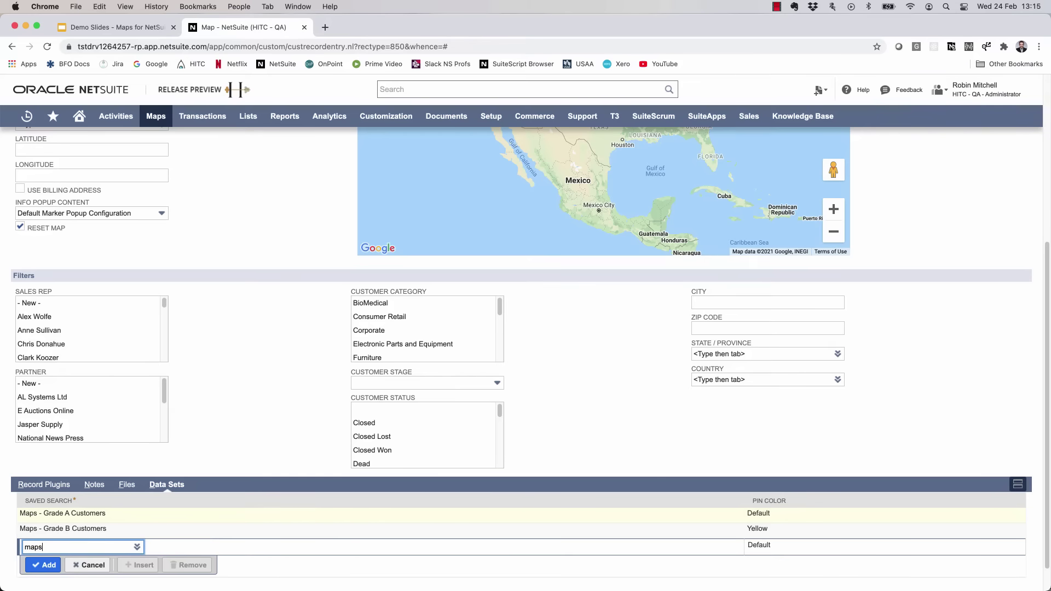
key(Down)
key(Down)
- Add the Maps - Grade C Customers data set with its pin colour
key(Return)
key(Tab)
text(b)
key(Return)
text(ma)
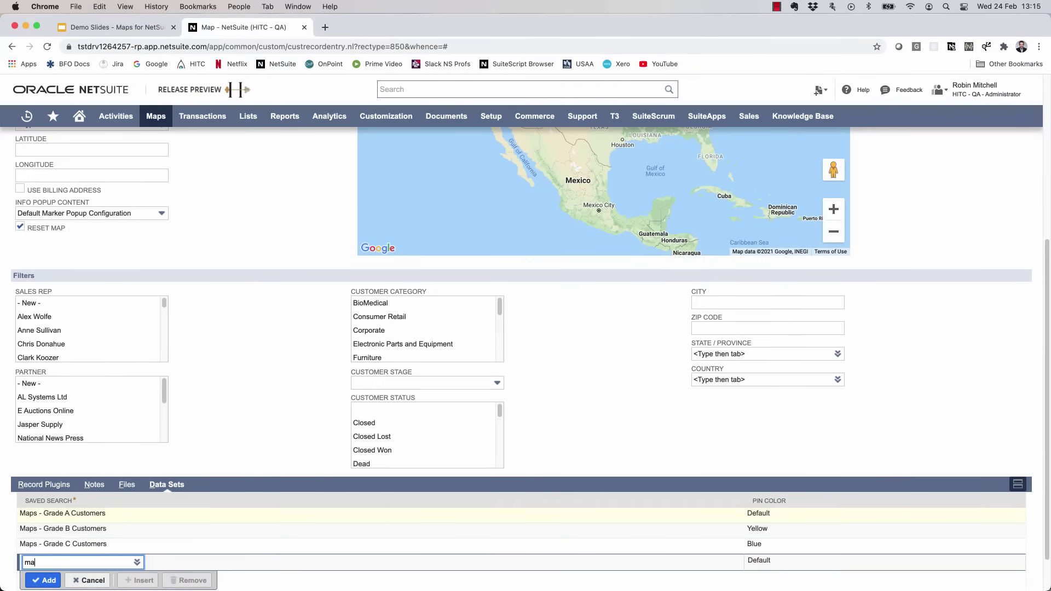
text(ps)
key(Down)
key(Down)
key(Down)
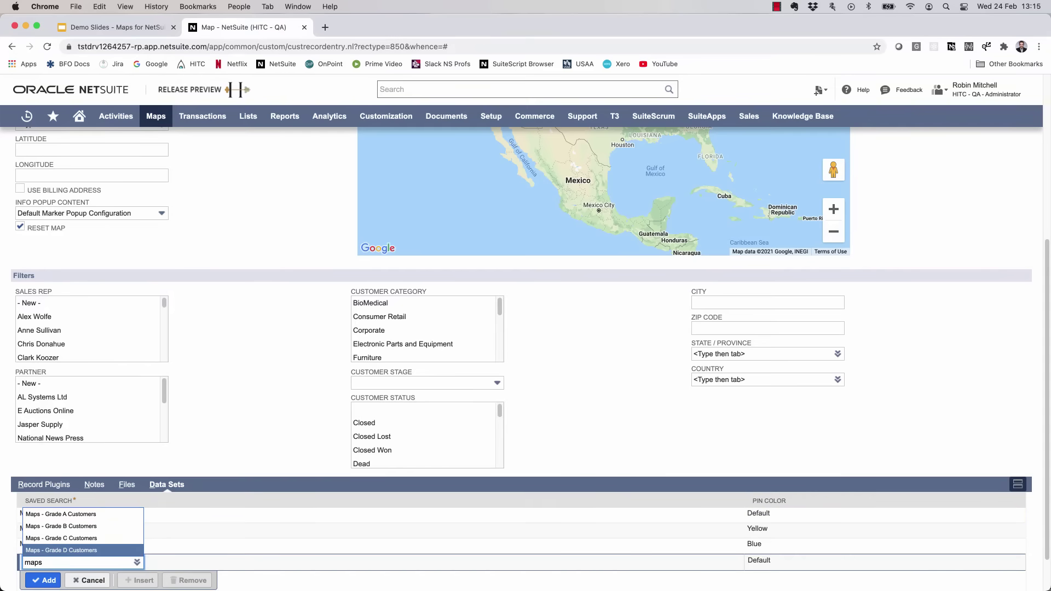
- Add Maps - Grade D Customers as the fourth data set with White pins
key(Return)
key(Tab)
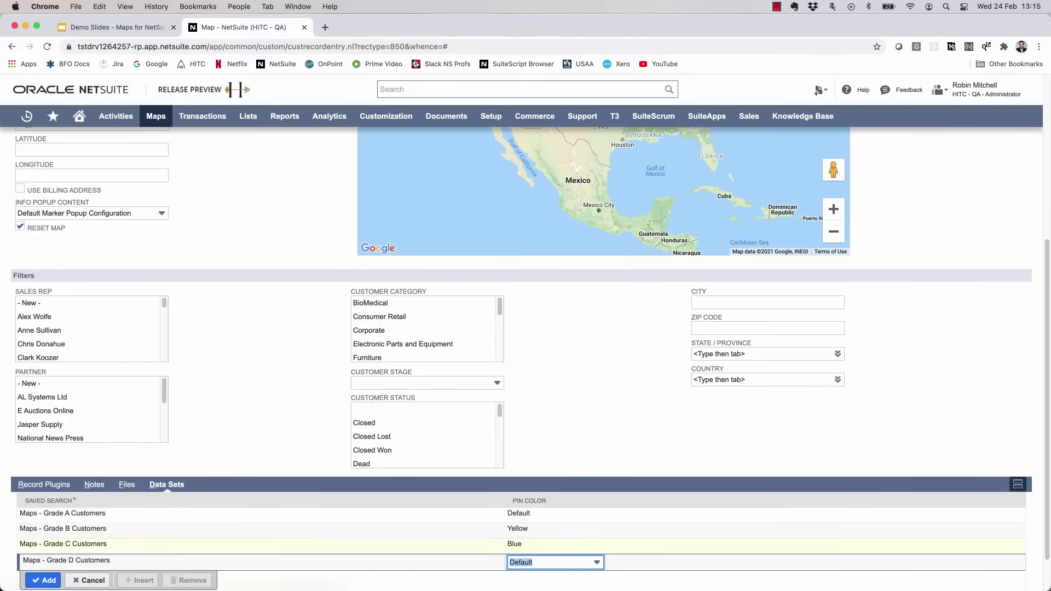
click(596, 562)
scroll(552, 536, down, 2)
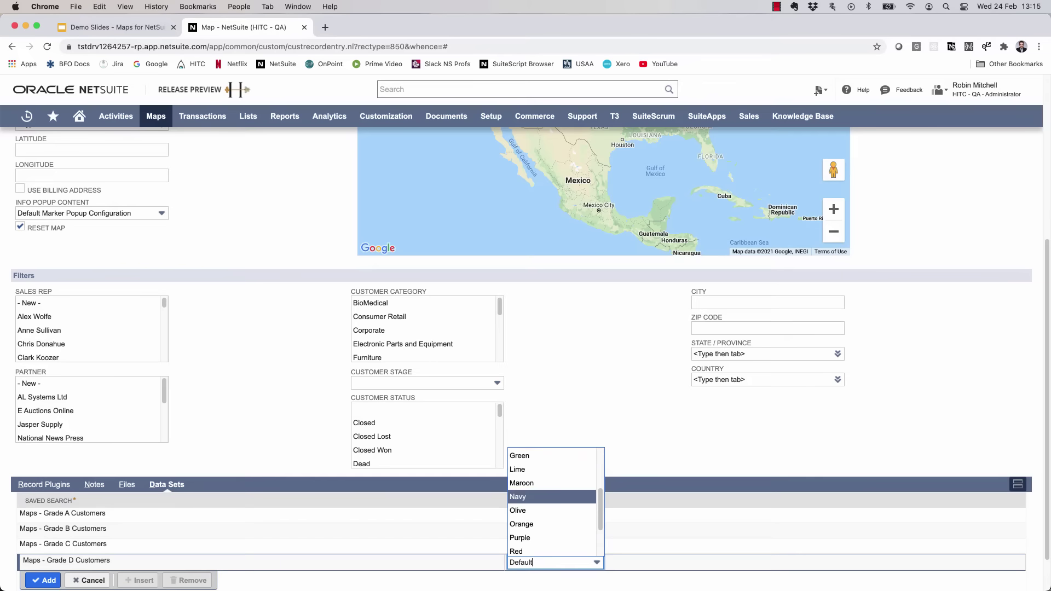
scroll(553, 536, down, 1)
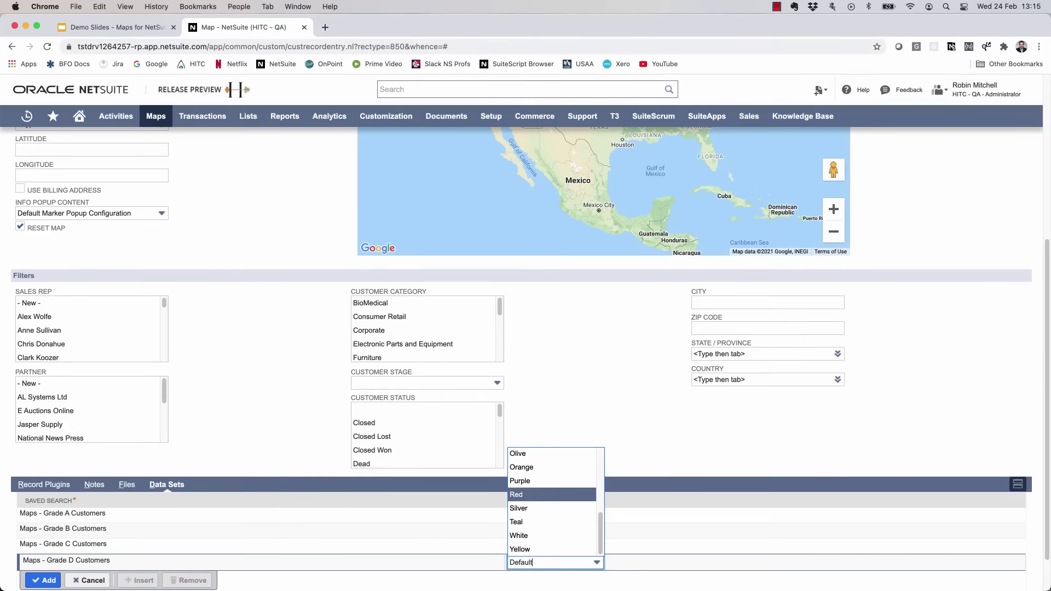
key(Down)
key(Down)
key(Down)
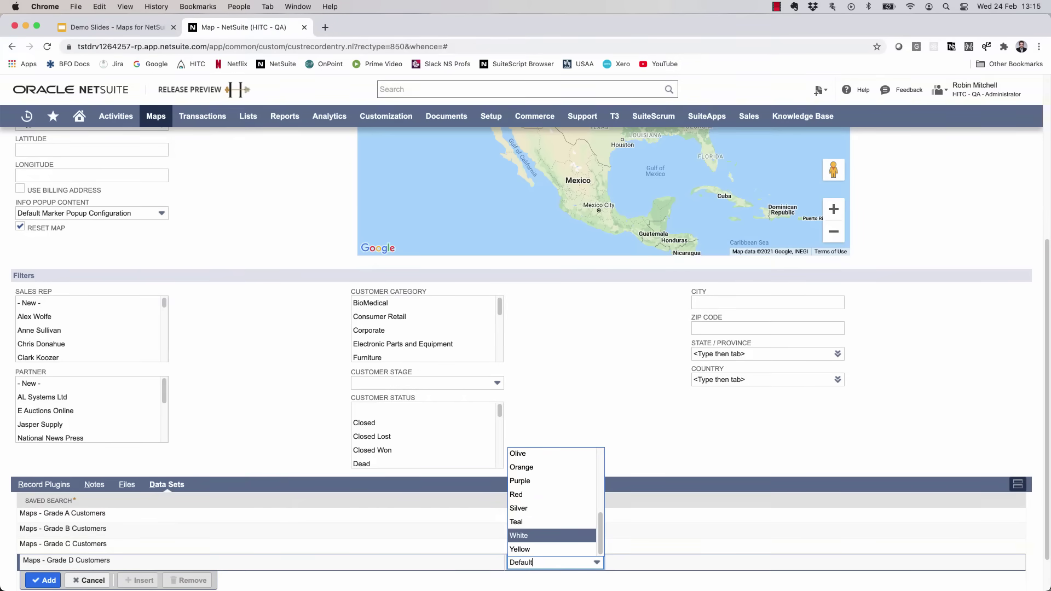
click(552, 536)
click(43, 580)
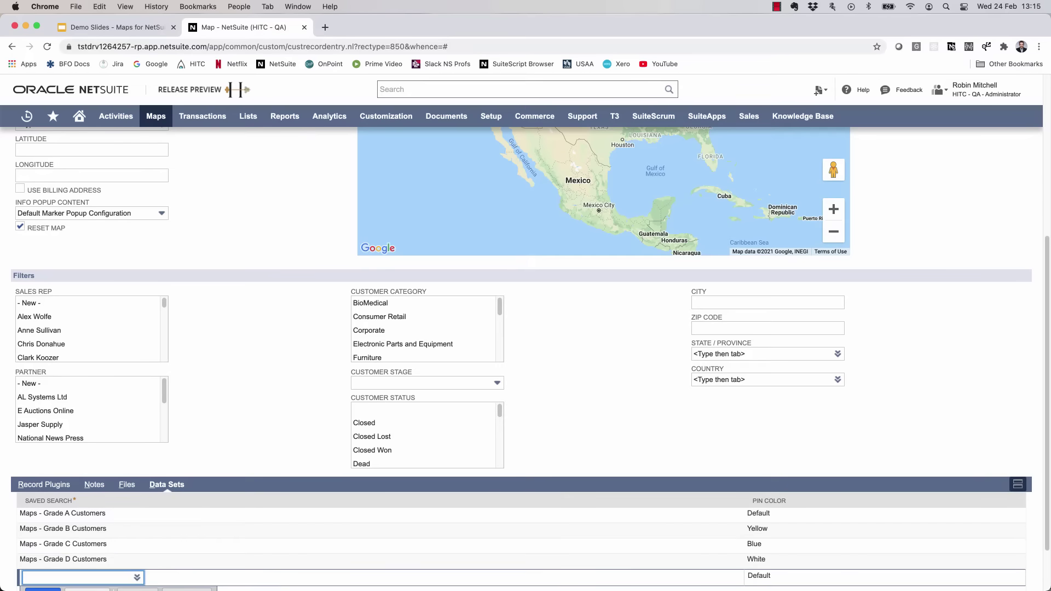
scroll(521, 359, up, 5)
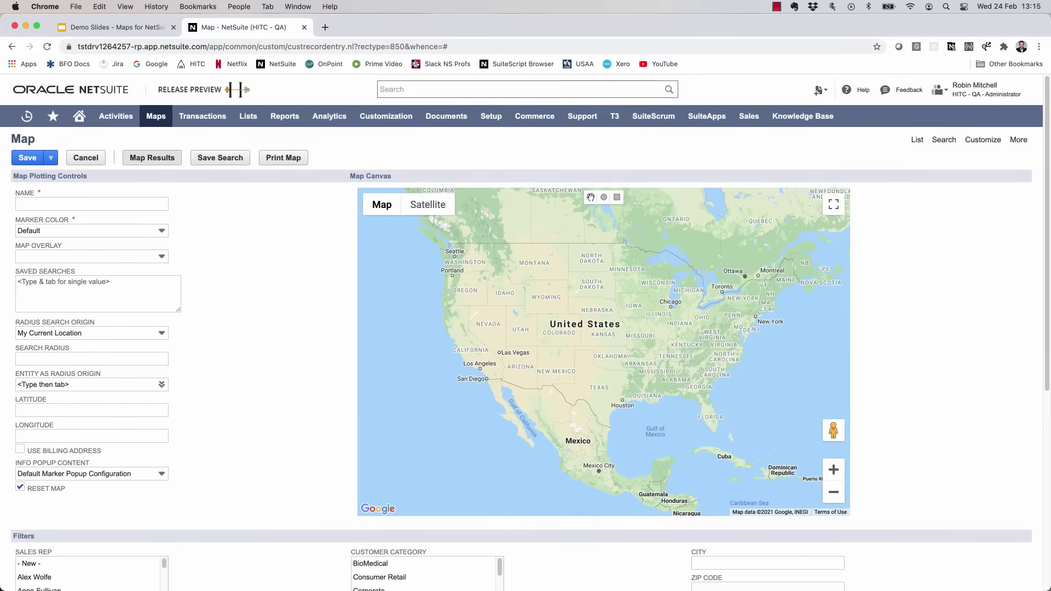
- Scroll back up the Map form to the Info Popup Content record
scroll(521, 359, up, 1)
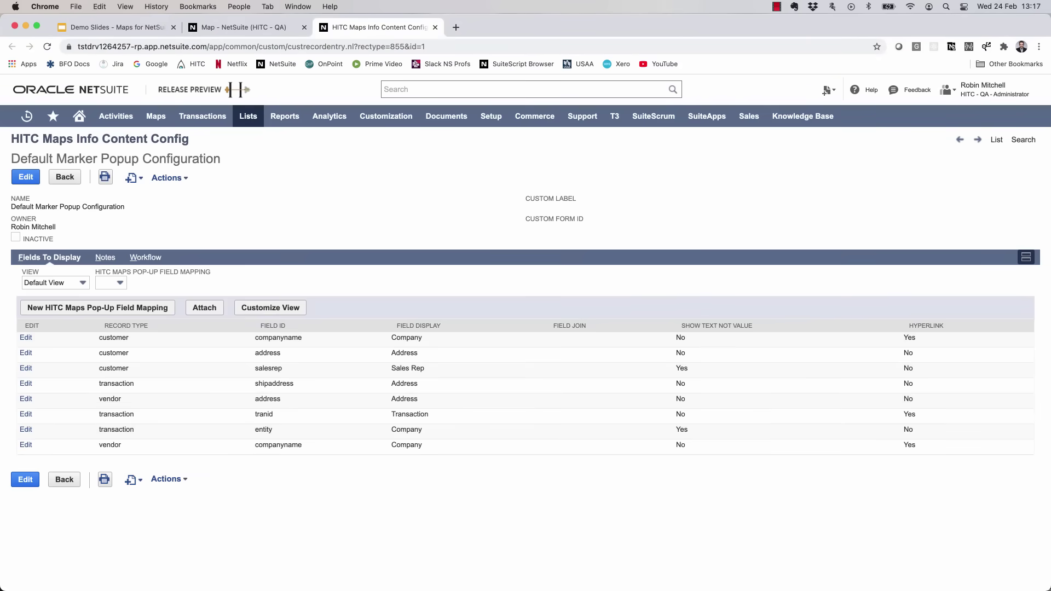
- Switch the Default Marker Popup Configuration record into edit mode
click(26, 176)
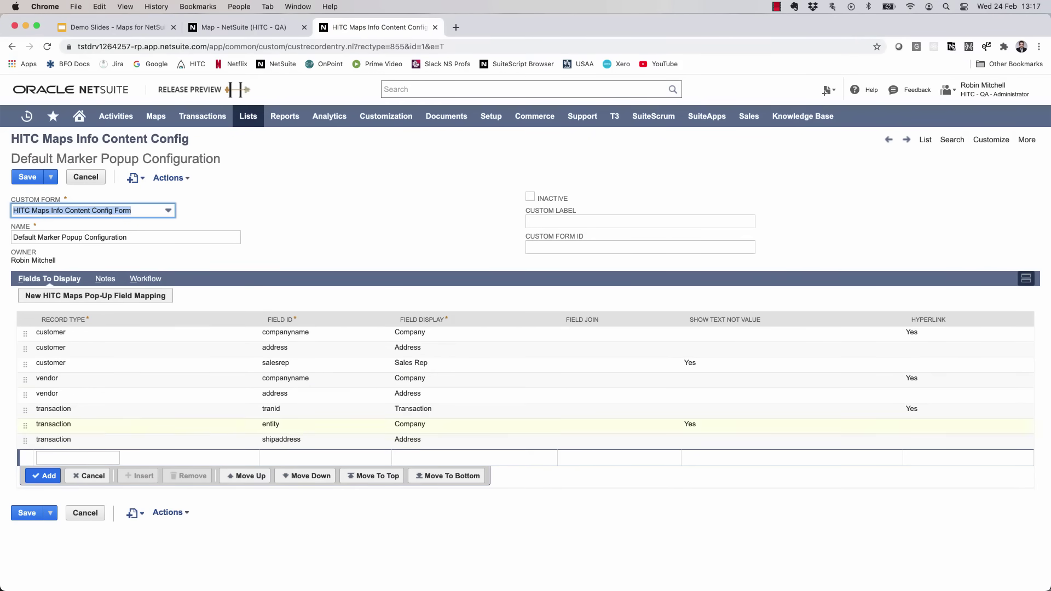
- Add a popup field mapping with record type customer, field ID email, displayed as Email
click(77, 457)
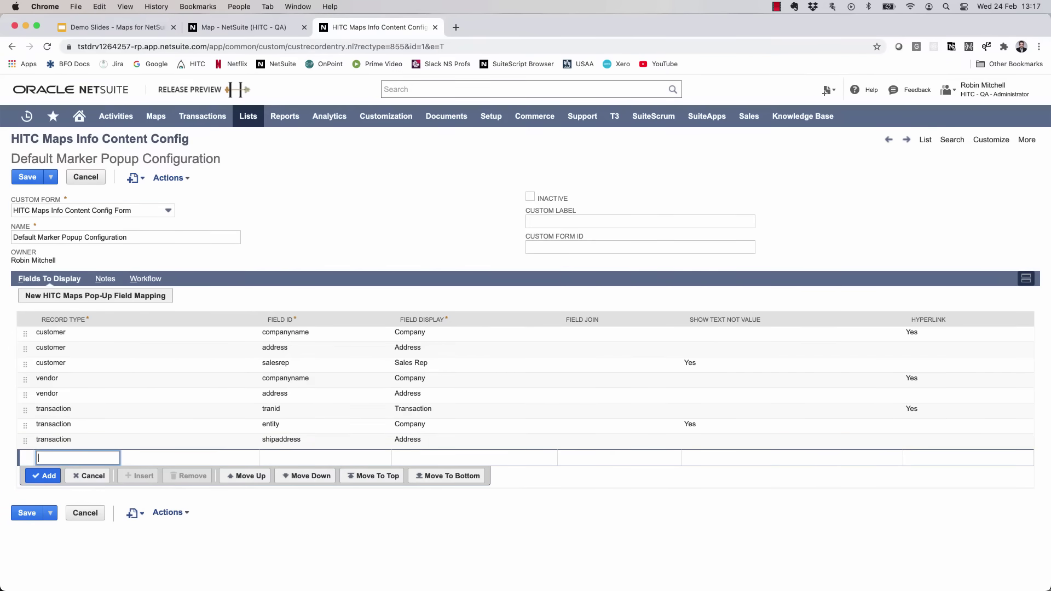
text(customers)
key(Tab)
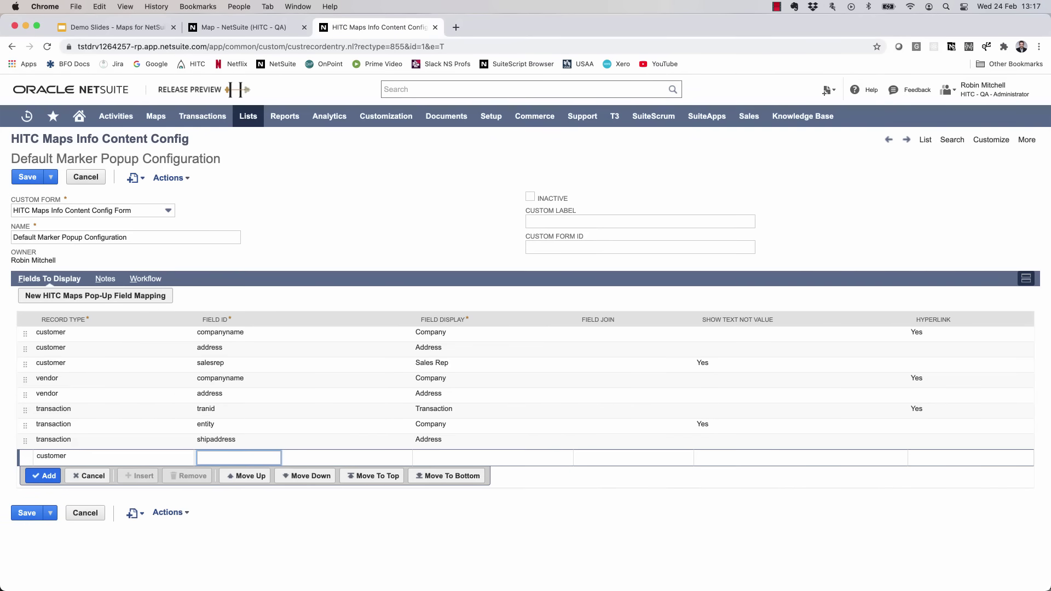
text(email)
key(Tab)
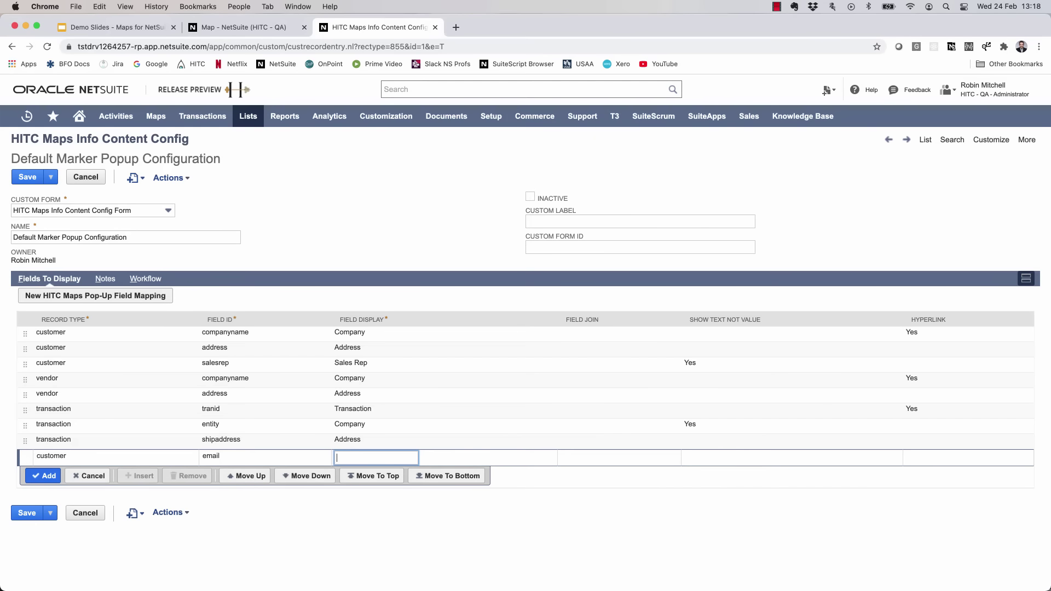
text(Email)
key(Tab)
key(Tab)
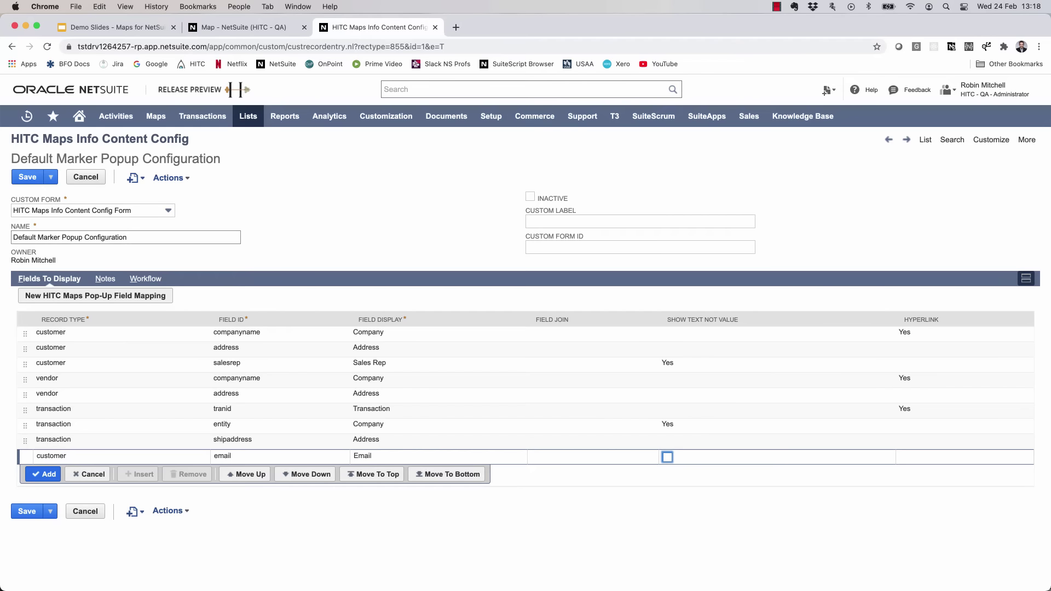
key(Return)
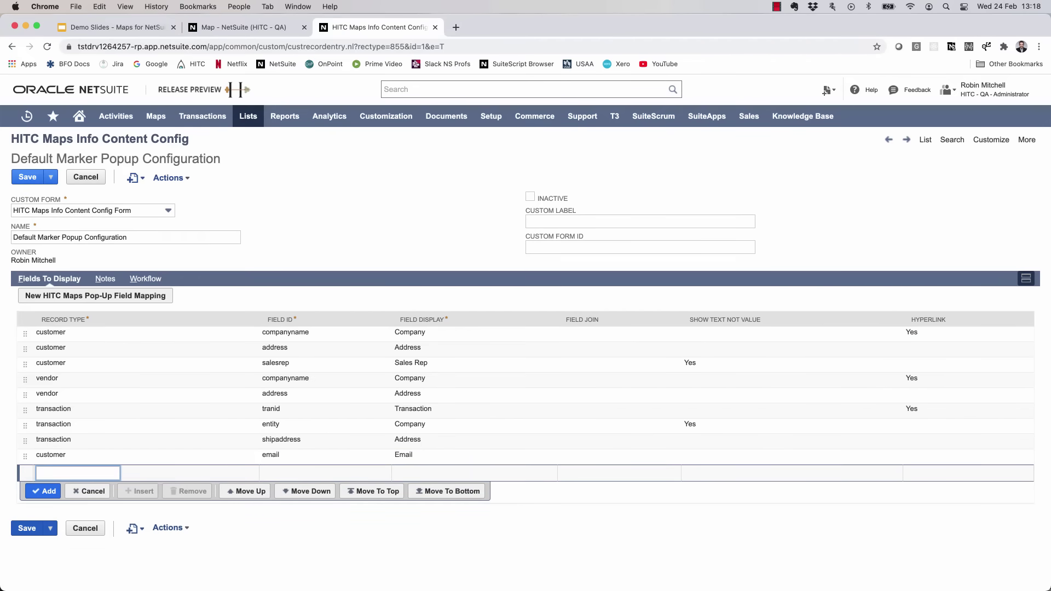
- Save the popup configuration and reload the map page
key(Return)
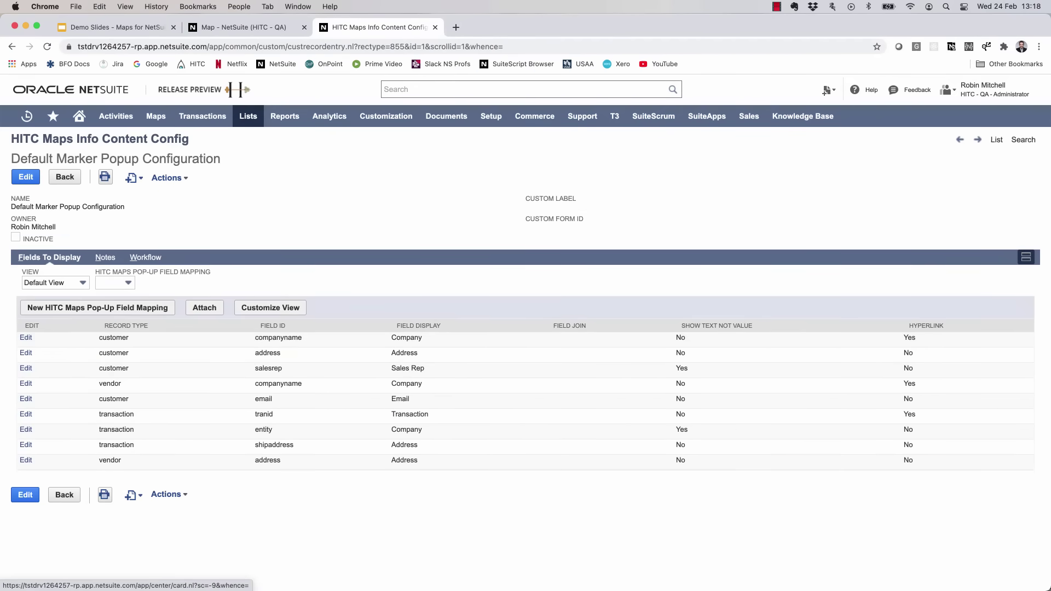
click(244, 27)
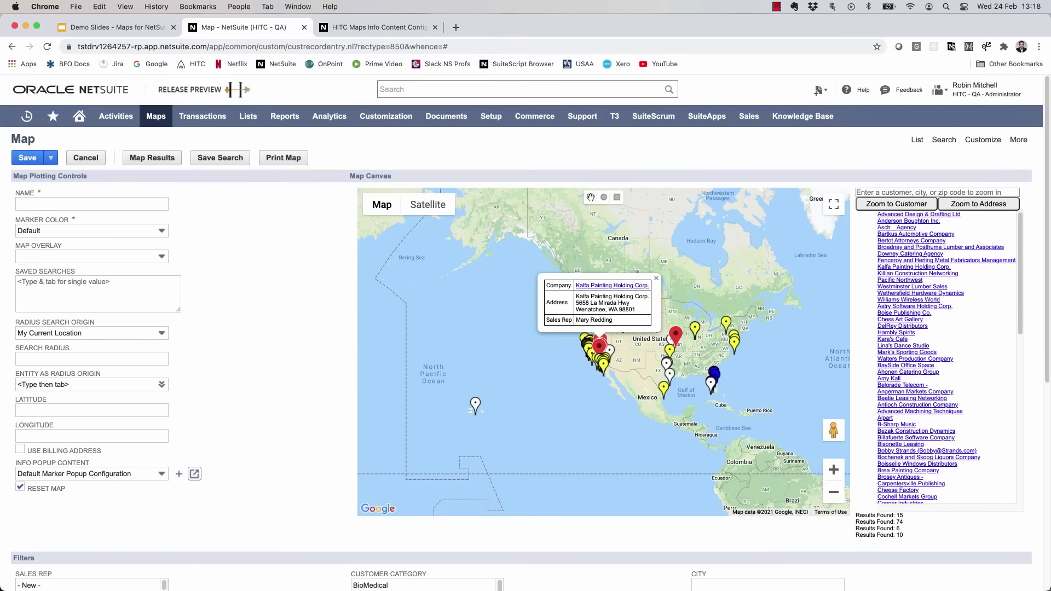
key(super+r)
key(Return)
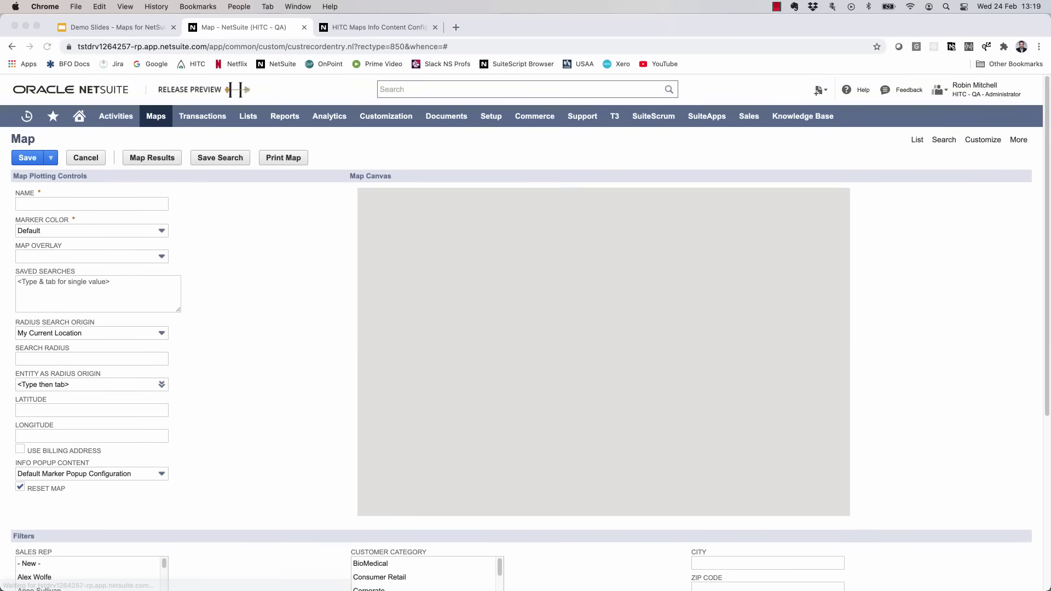
- Plot the West Coast Customers saved search on the map
click(99, 294)
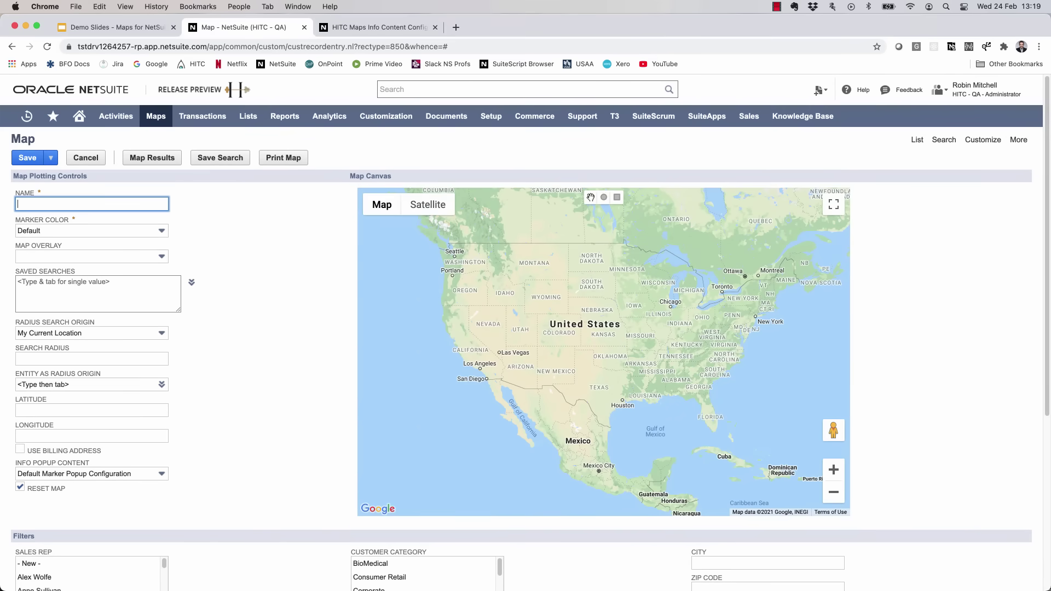
click(98, 294)
text(west)
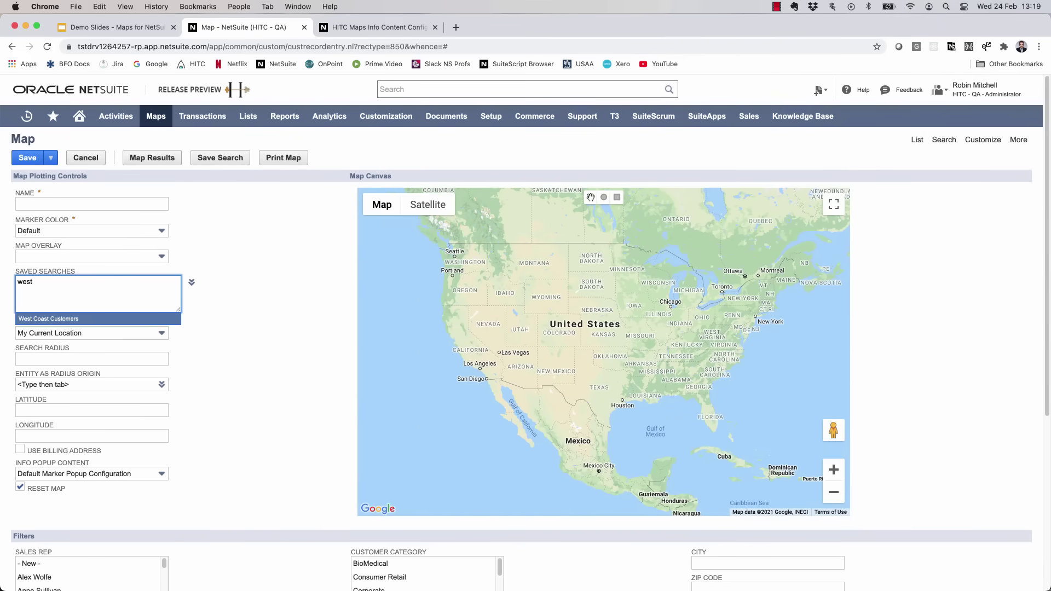
key(Tab)
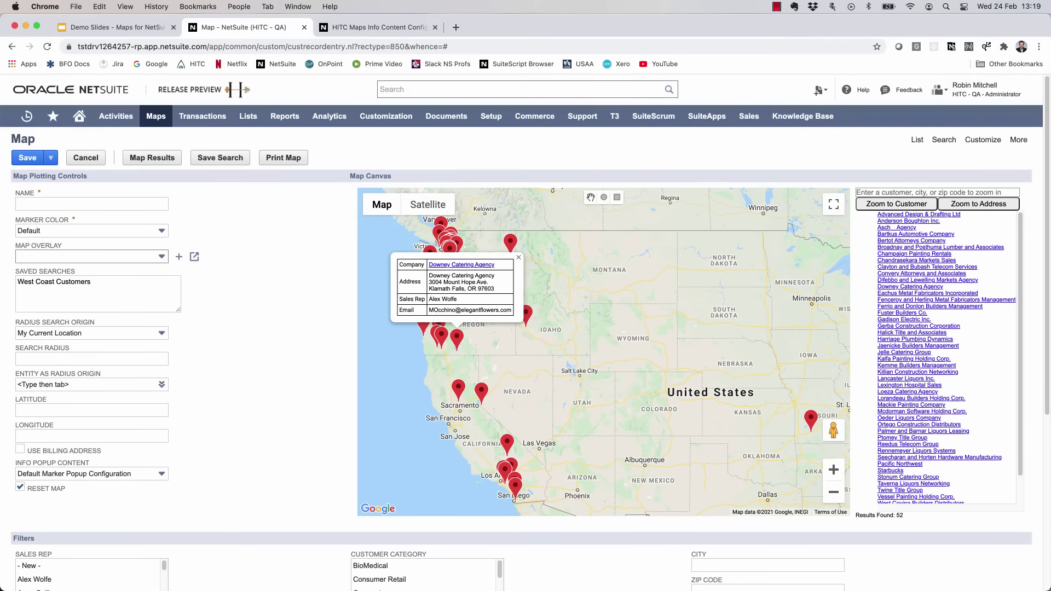
- Name the map 'West Coast Customers' and save the record
click(92, 205)
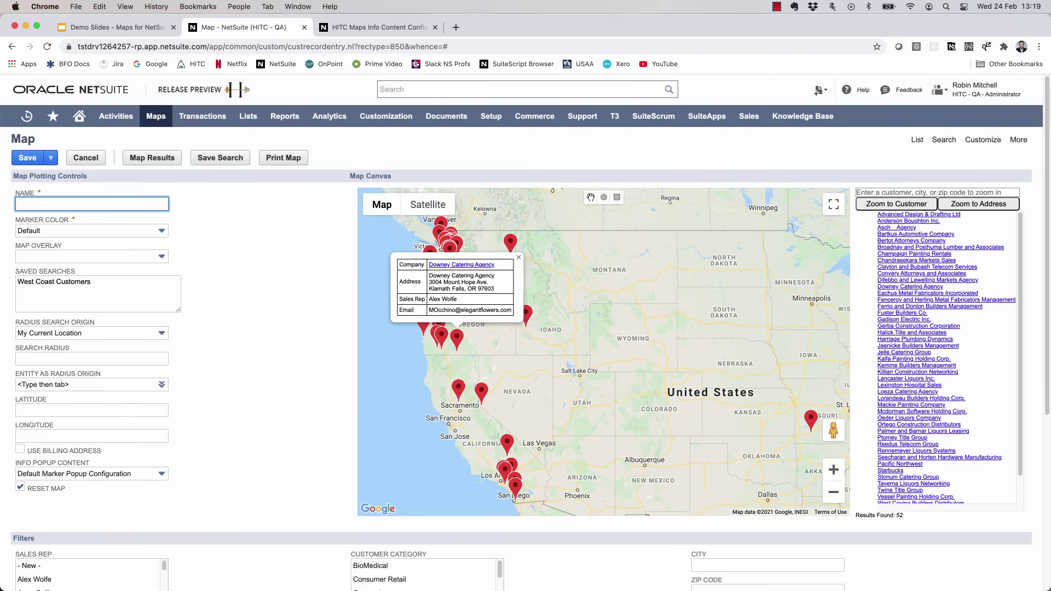
text(West C)
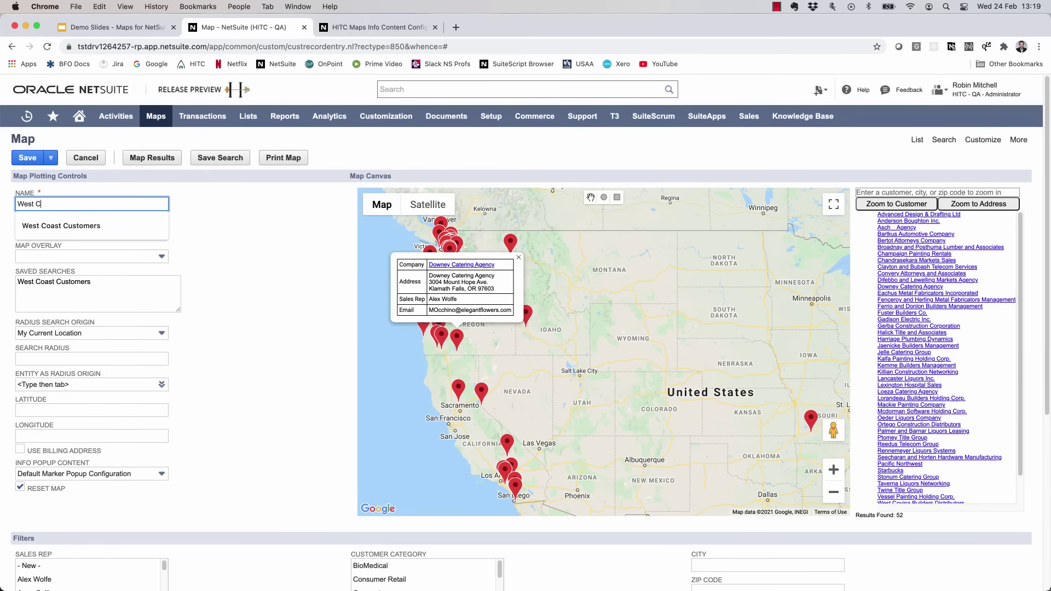
text(oast Customers)
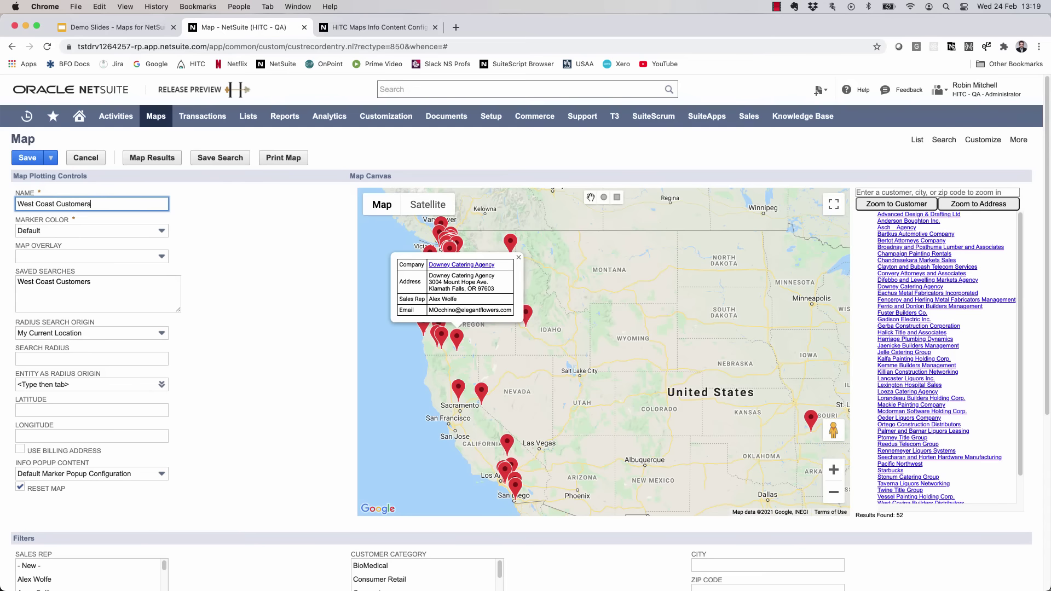
click(27, 157)
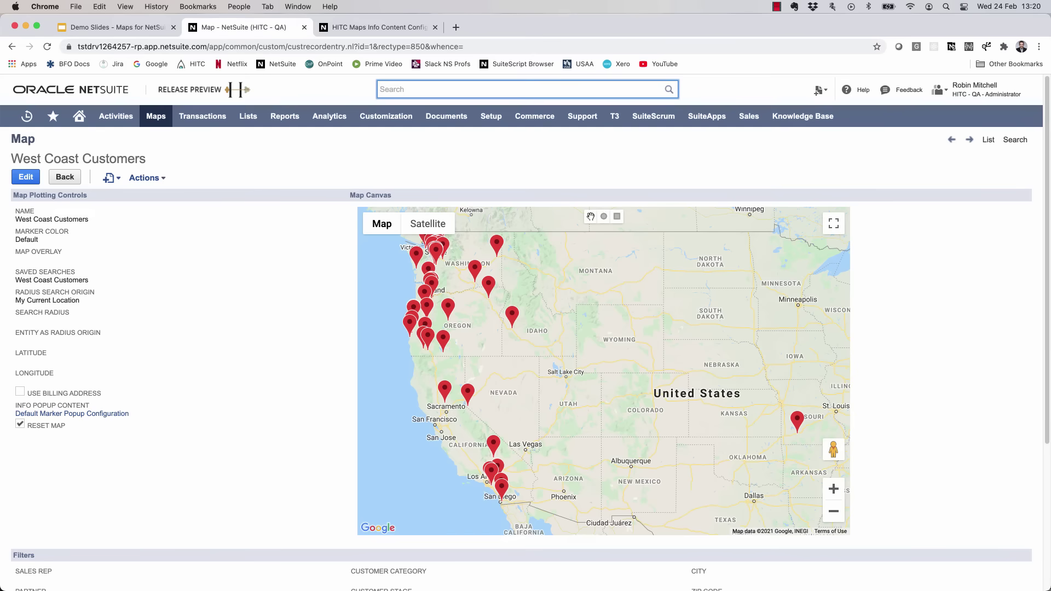
- Create a new HITC Maps Portlet deployment with status Released, available to all roles
text(maps portlet)
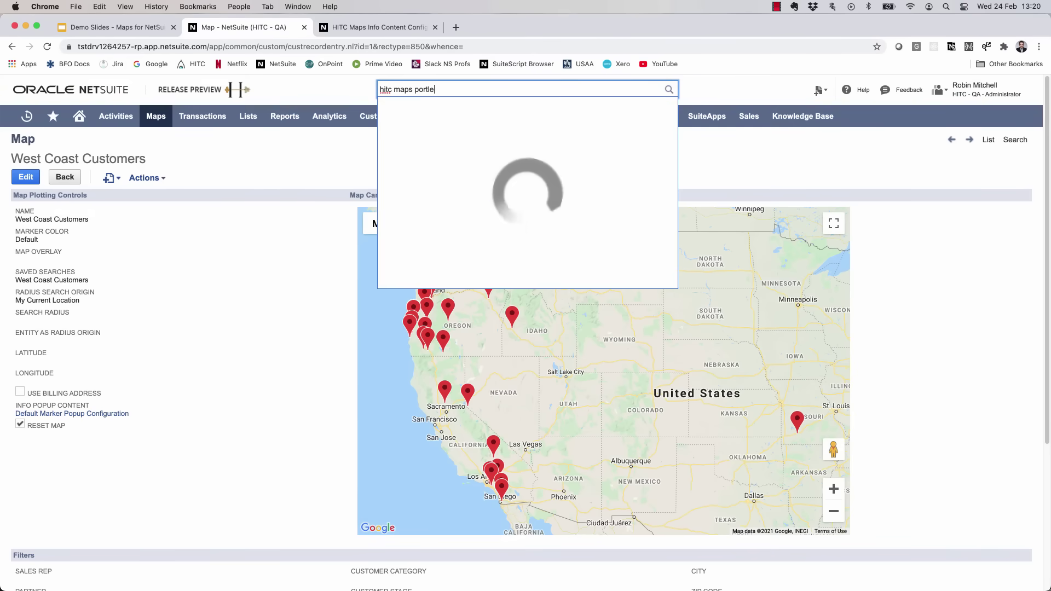
key(Down)
key(Down)
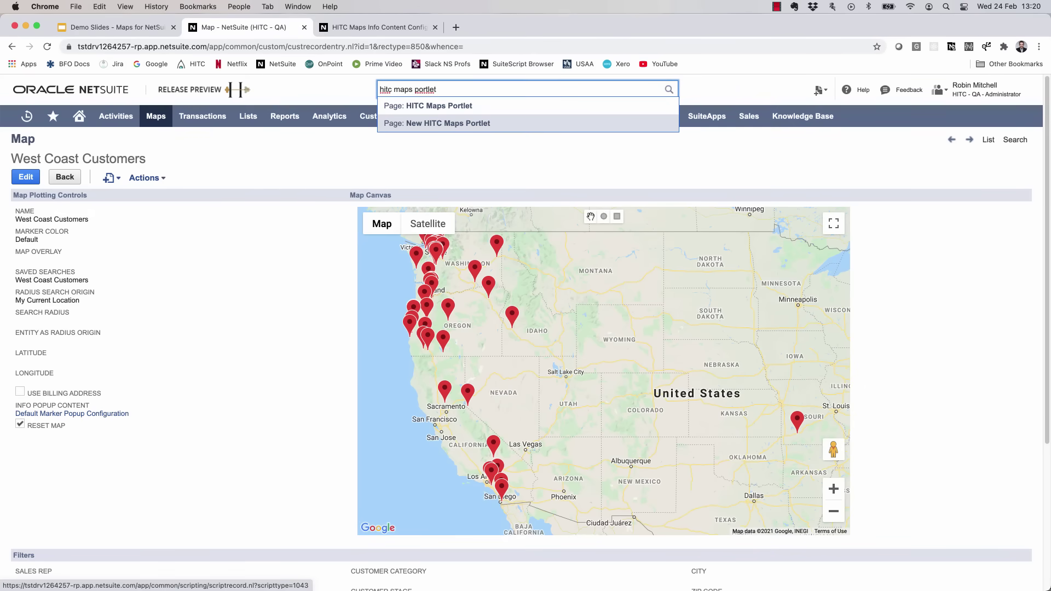
key(Return)
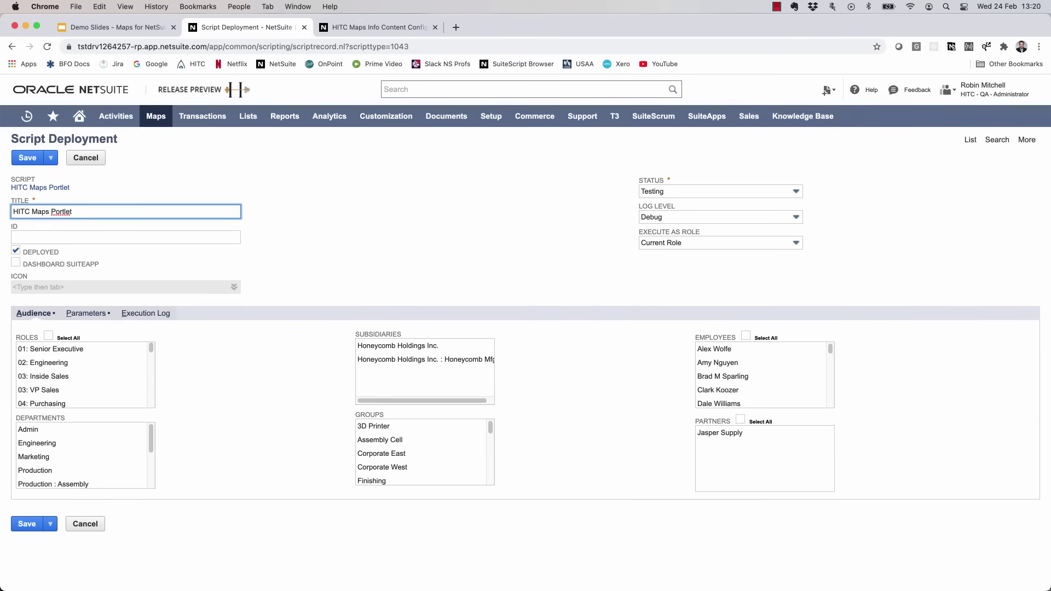
click(670, 192)
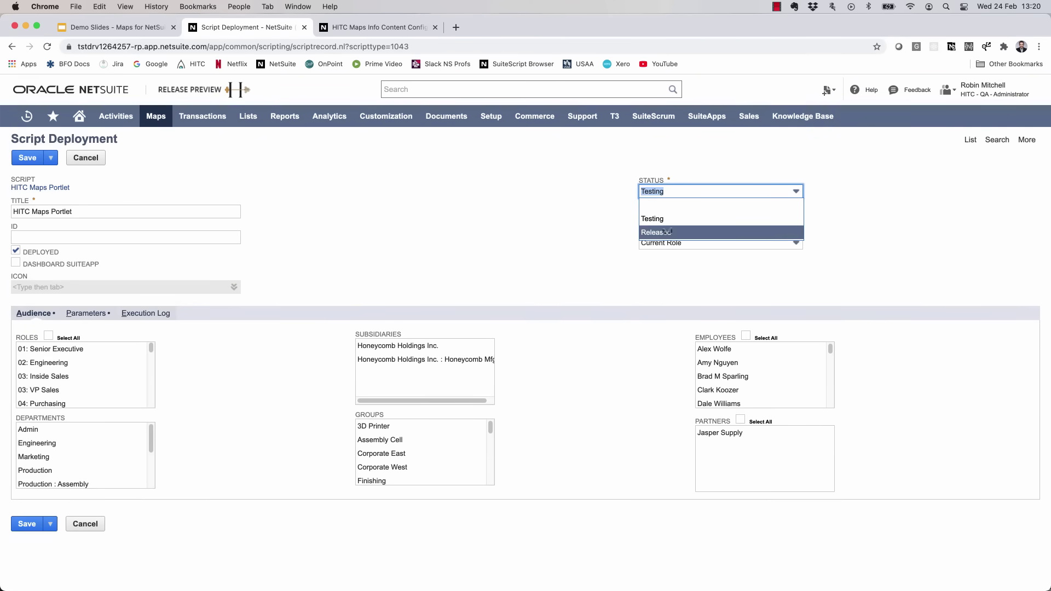
click(667, 231)
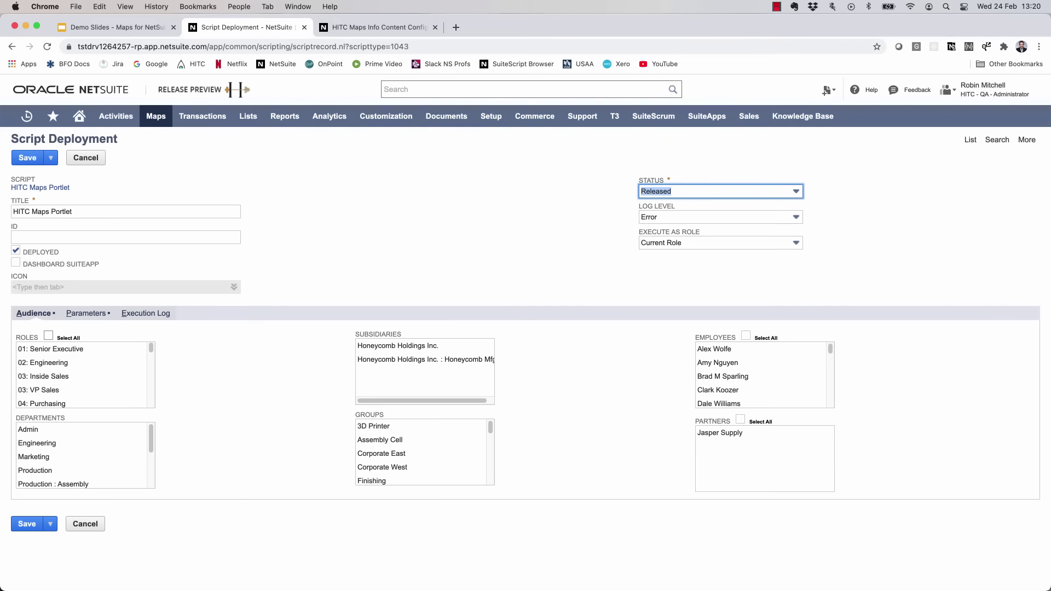
click(48, 335)
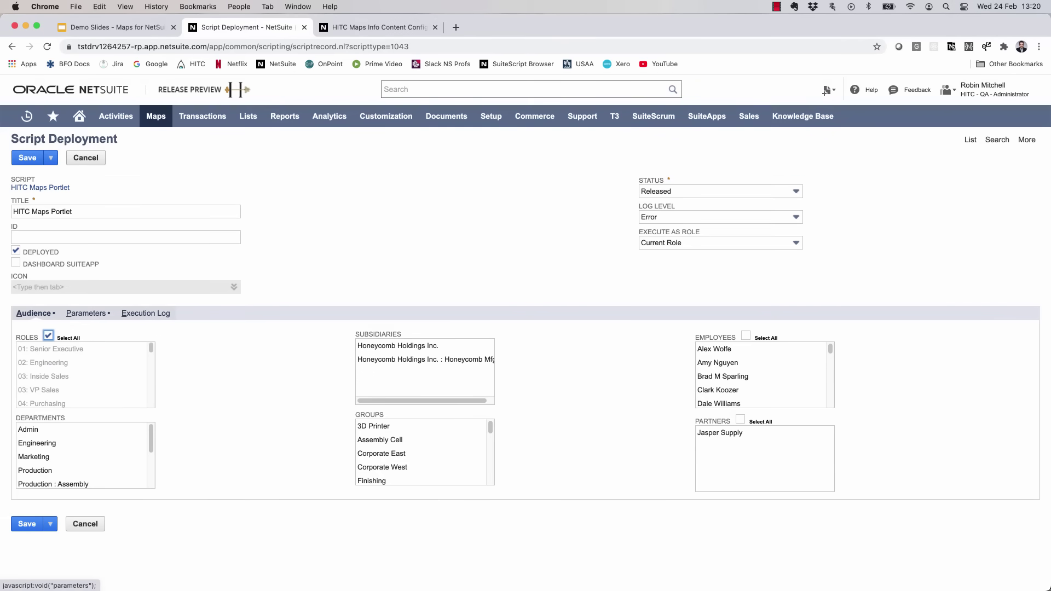
- Point the portlet at the West Coast Customers map, title it 'Map - West Coast Customers', and save
click(86, 313)
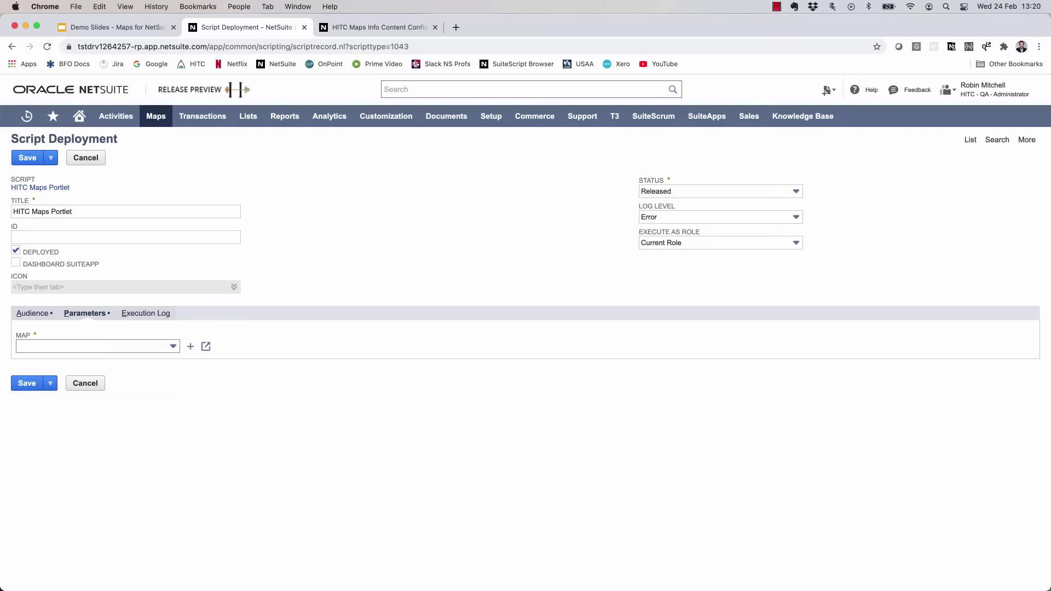
click(77, 346)
click(53, 386)
mouse_move(50, 383)
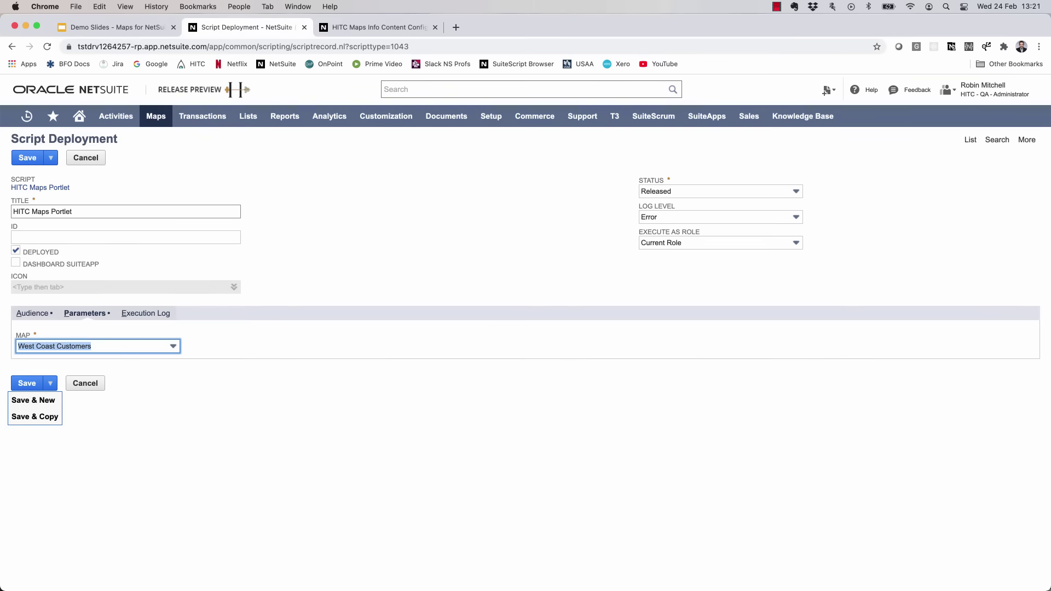
drag(74, 212, 12, 212)
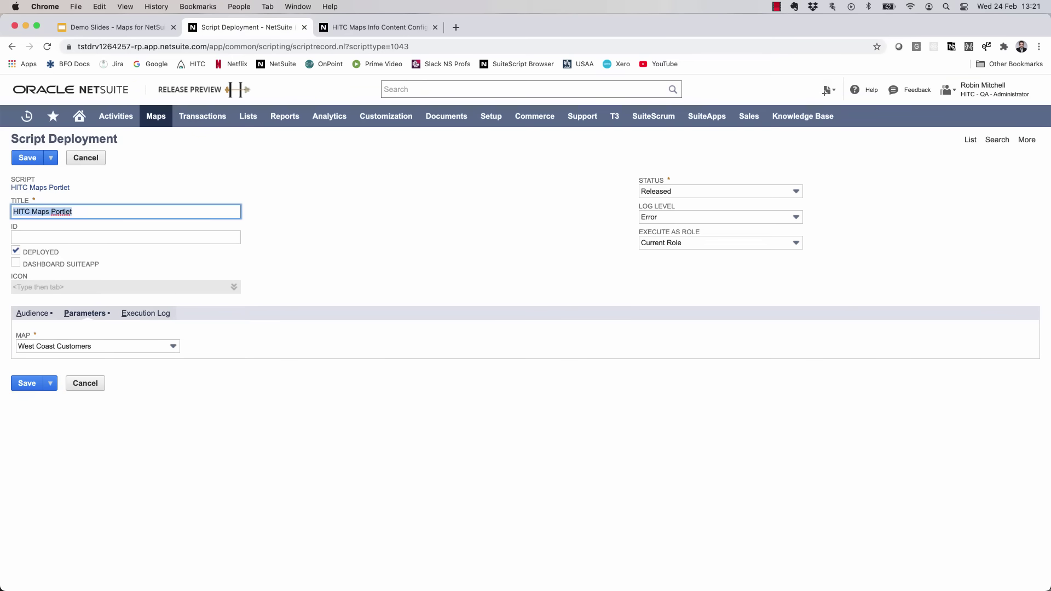
text(Map - West Co)
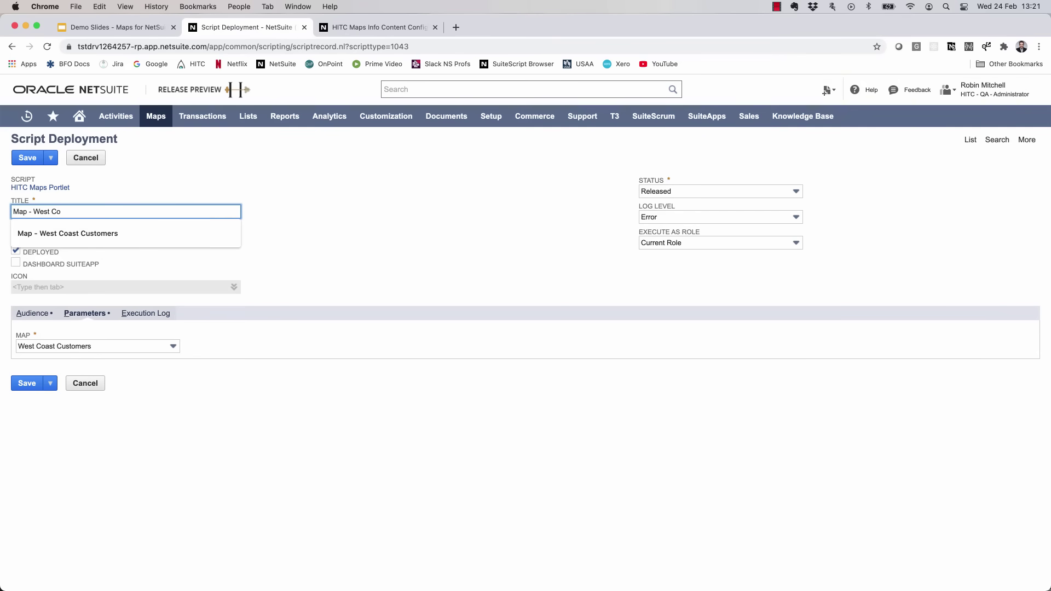
text(ast Customers)
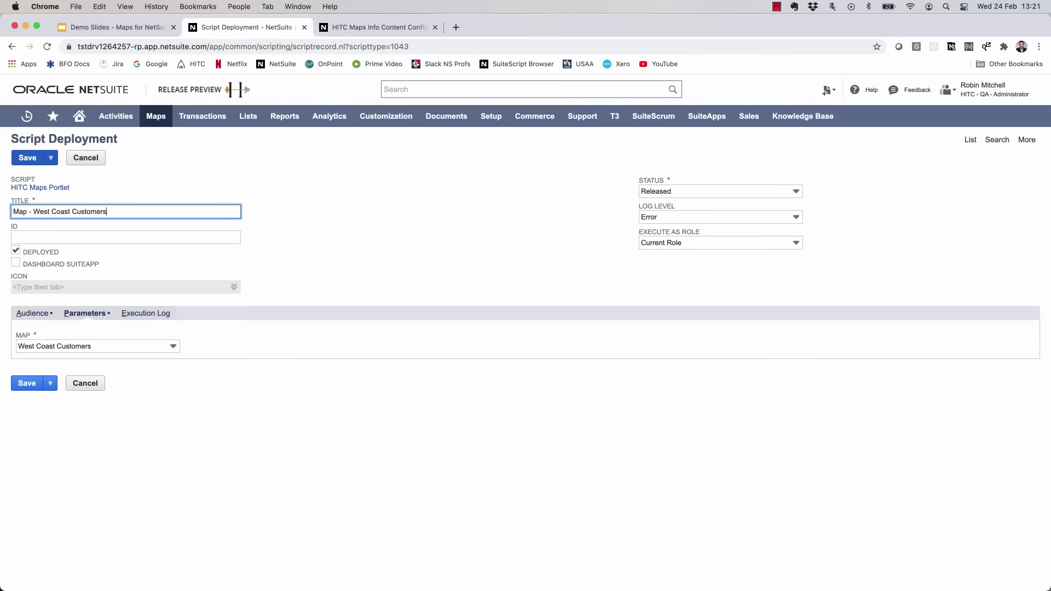
click(27, 158)
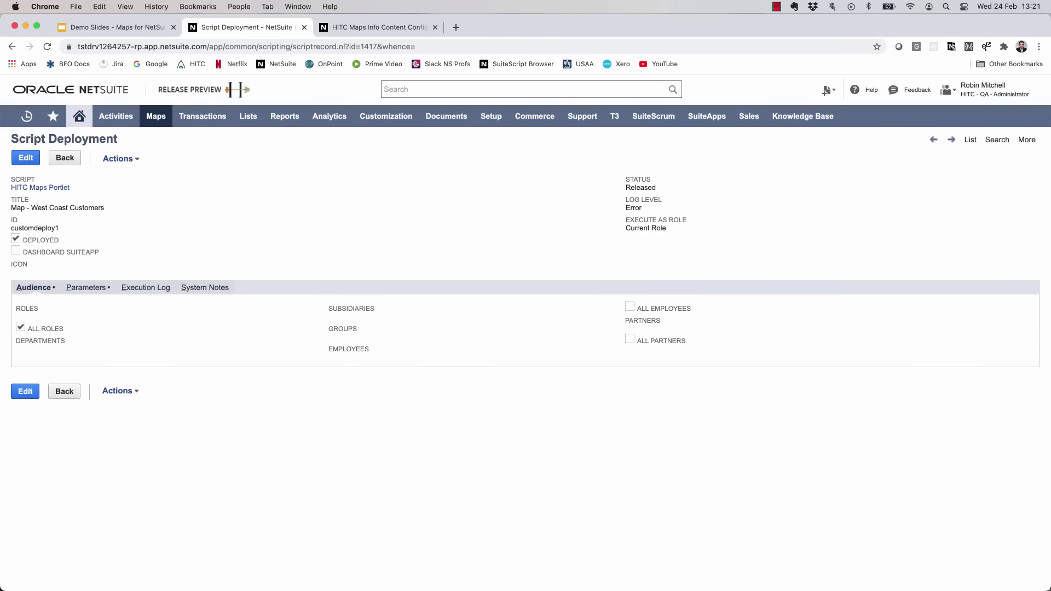
- Add a Custom Content portlet to the Home dashboard
click(79, 116)
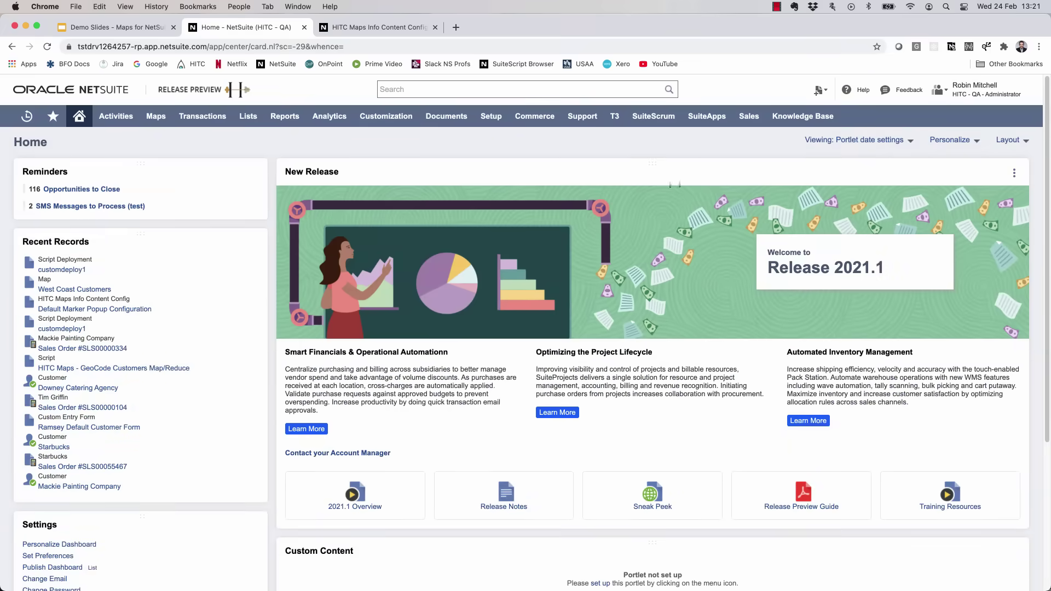
click(950, 140)
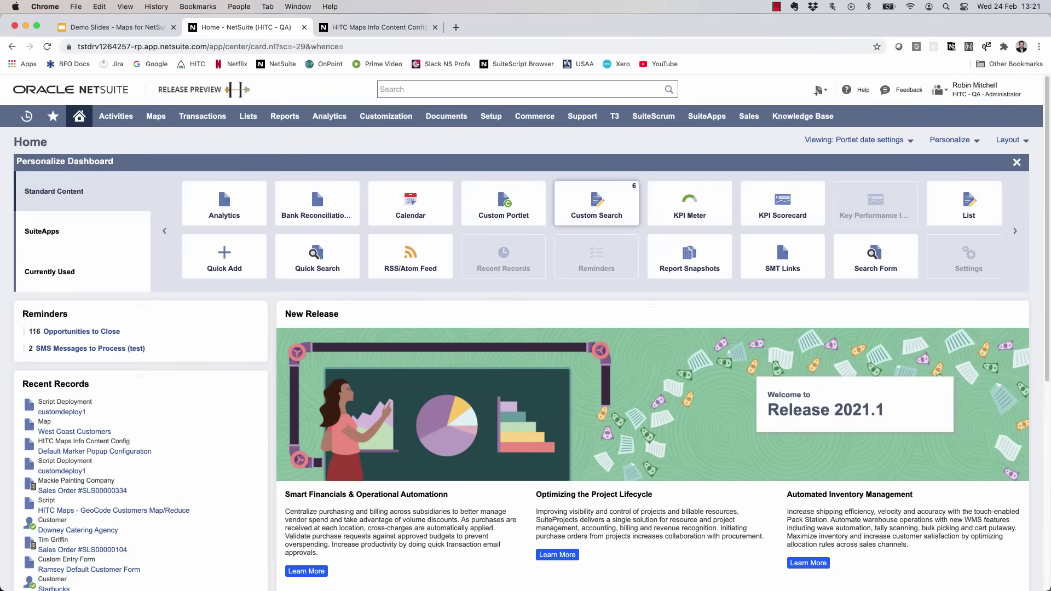
click(504, 204)
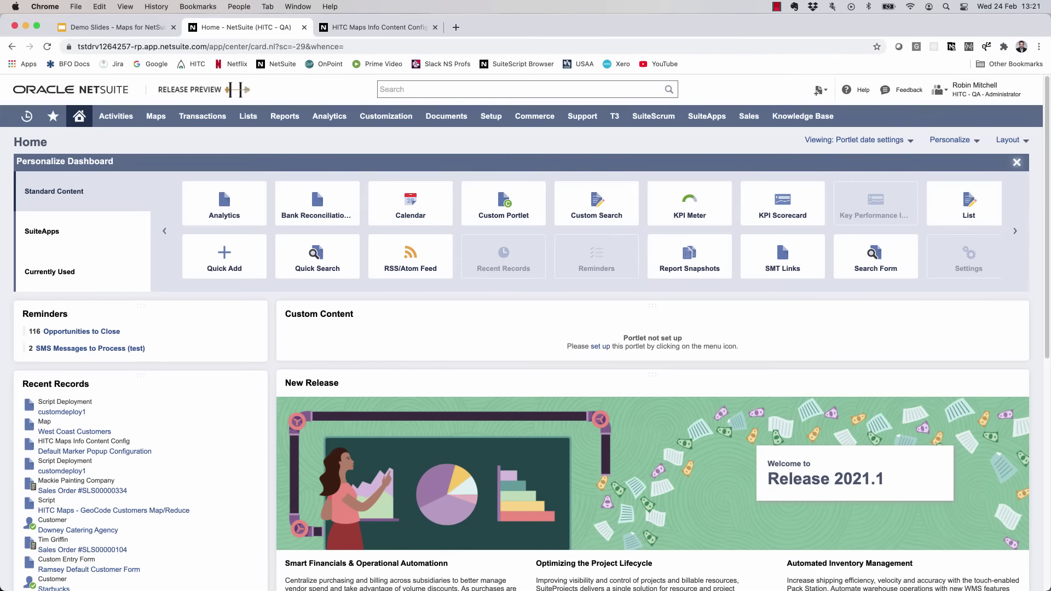
click(1017, 163)
- Set the new portlet's source to Map - West Coast Customers and save it
click(1016, 162)
click(1014, 173)
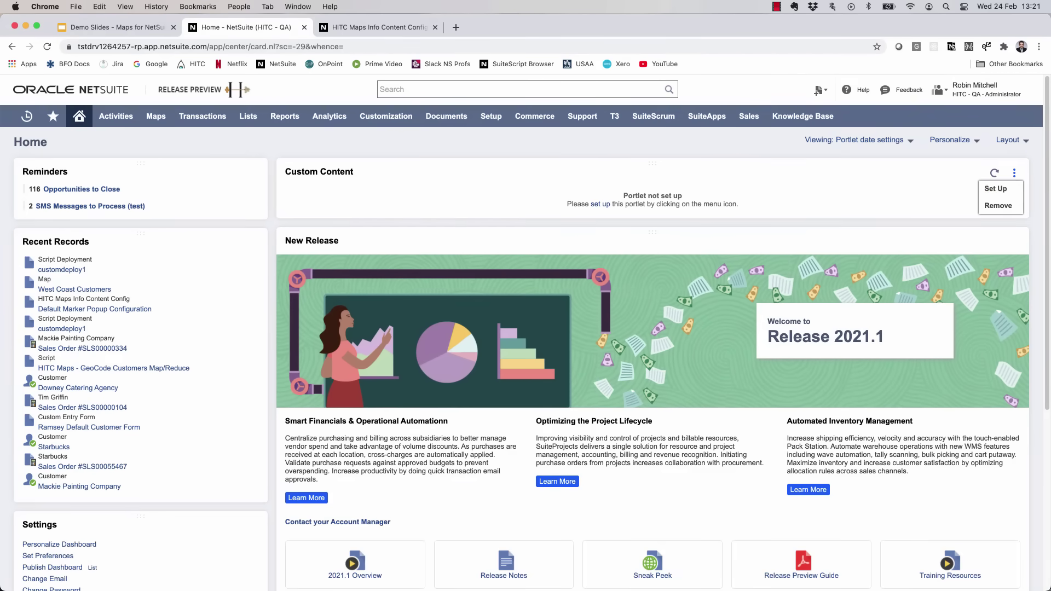
click(995, 188)
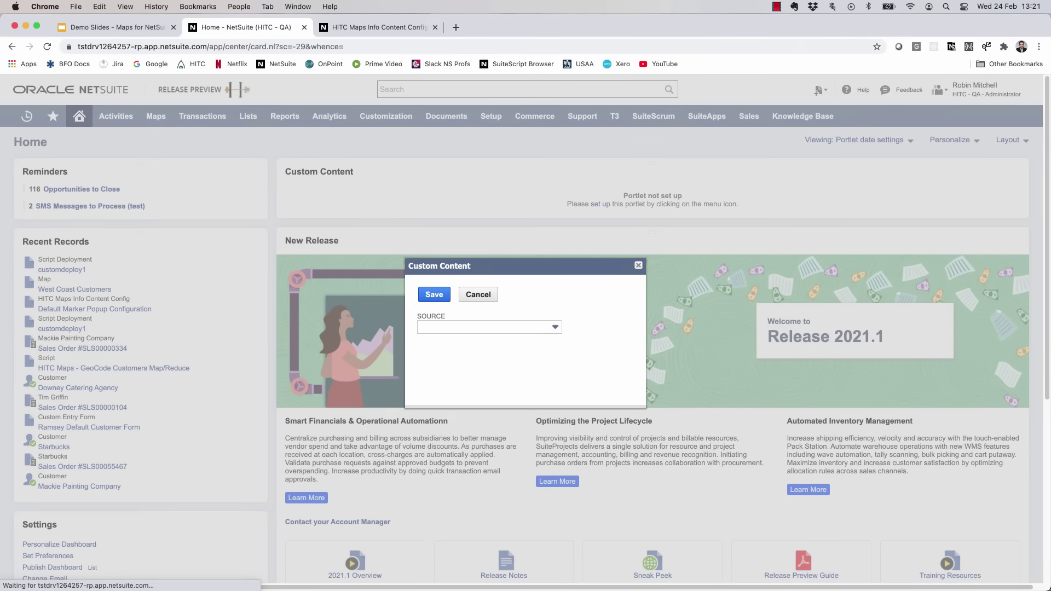
click(488, 327)
click(465, 358)
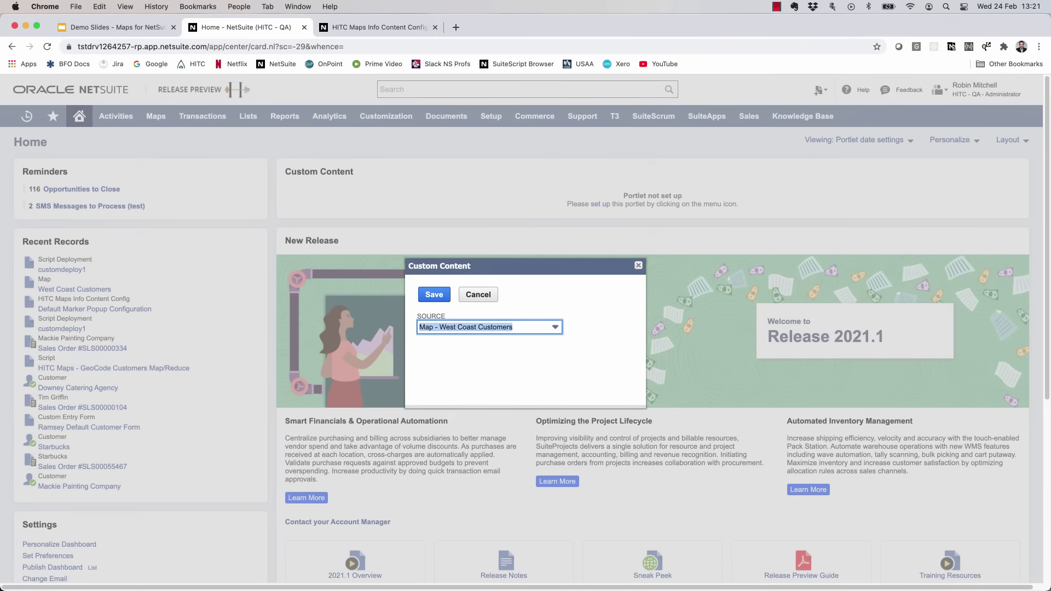
click(434, 295)
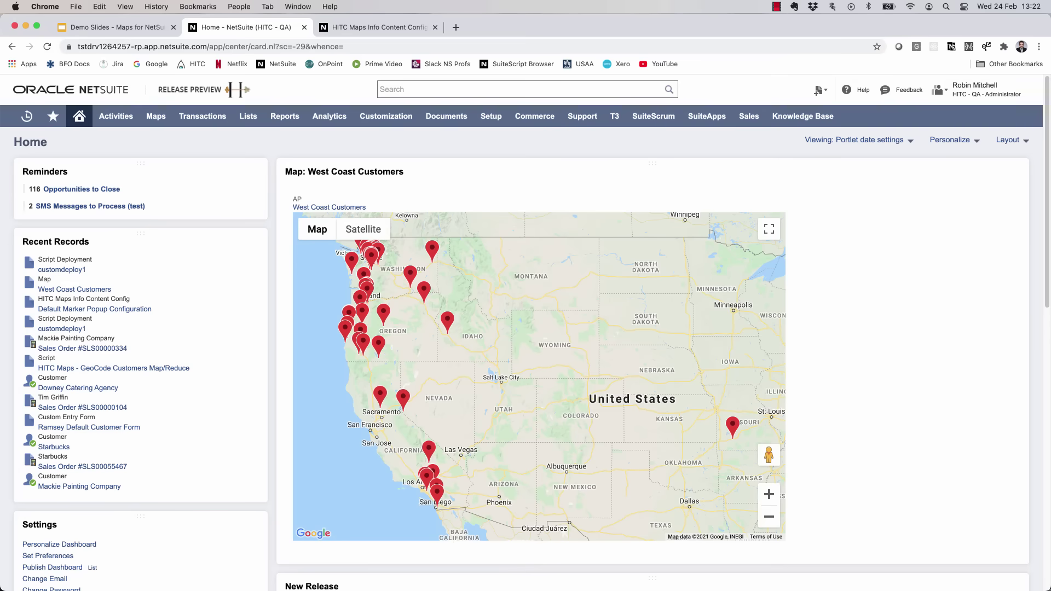
click(520, 90)
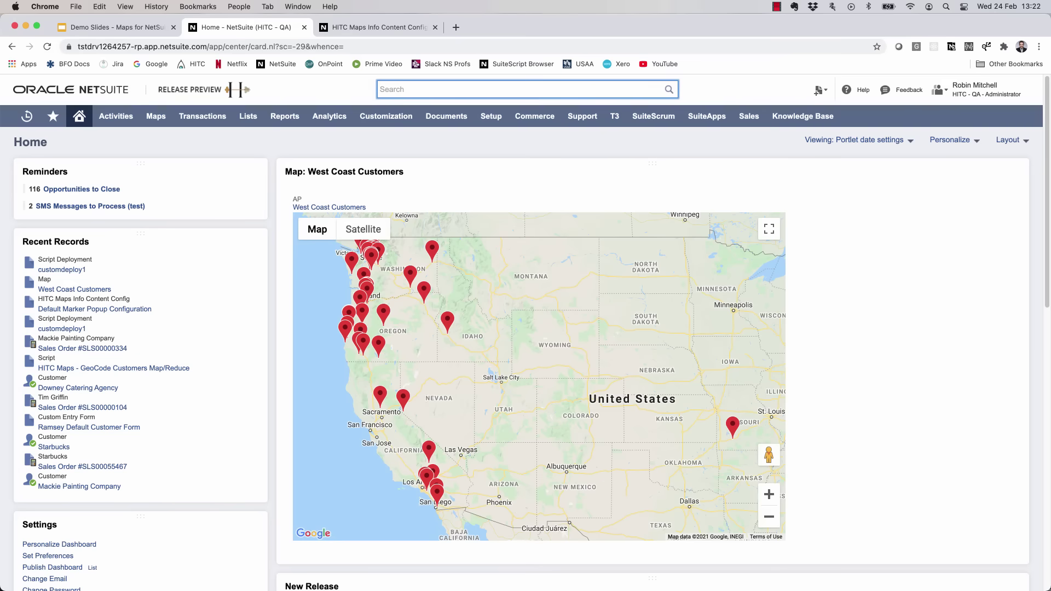
- Run the HITC Maps Geocode Customer Export saved search and export its 772 customers to CSV
text(hitc)
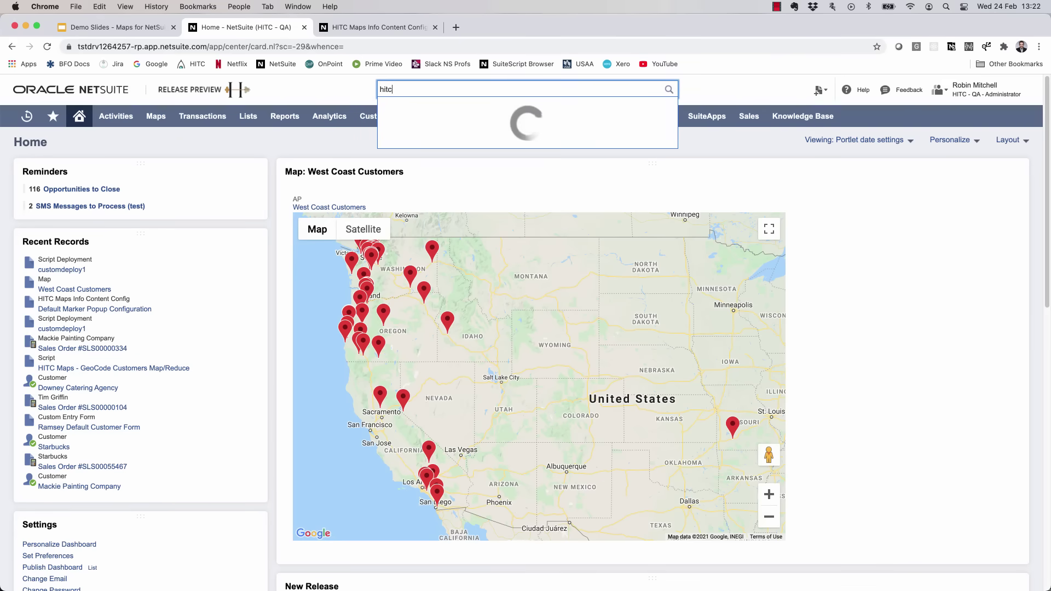
text( maps geocode customer export)
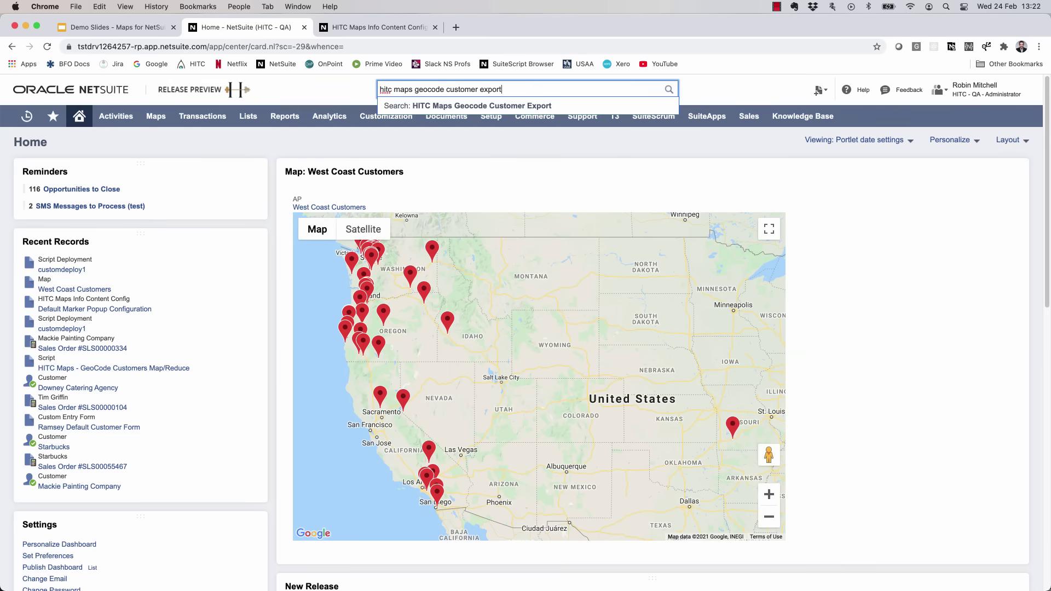
key(Down)
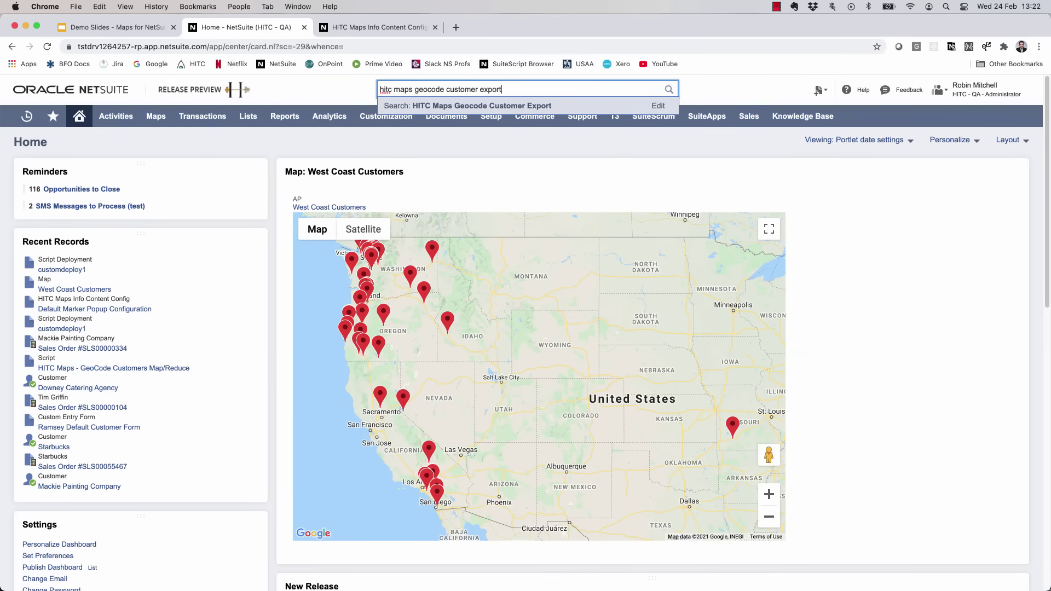
key(Return)
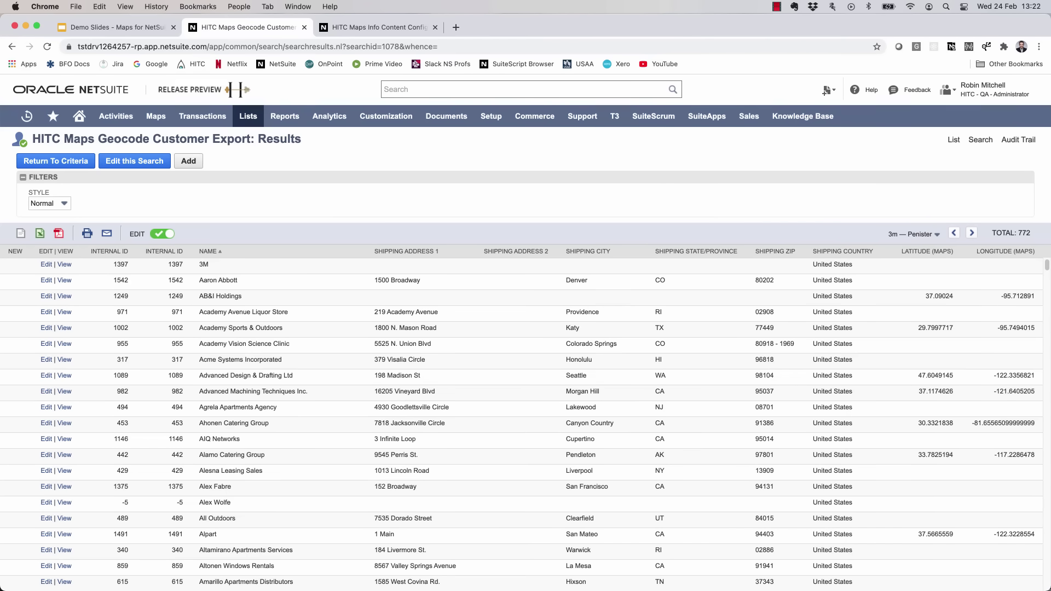
click(39, 234)
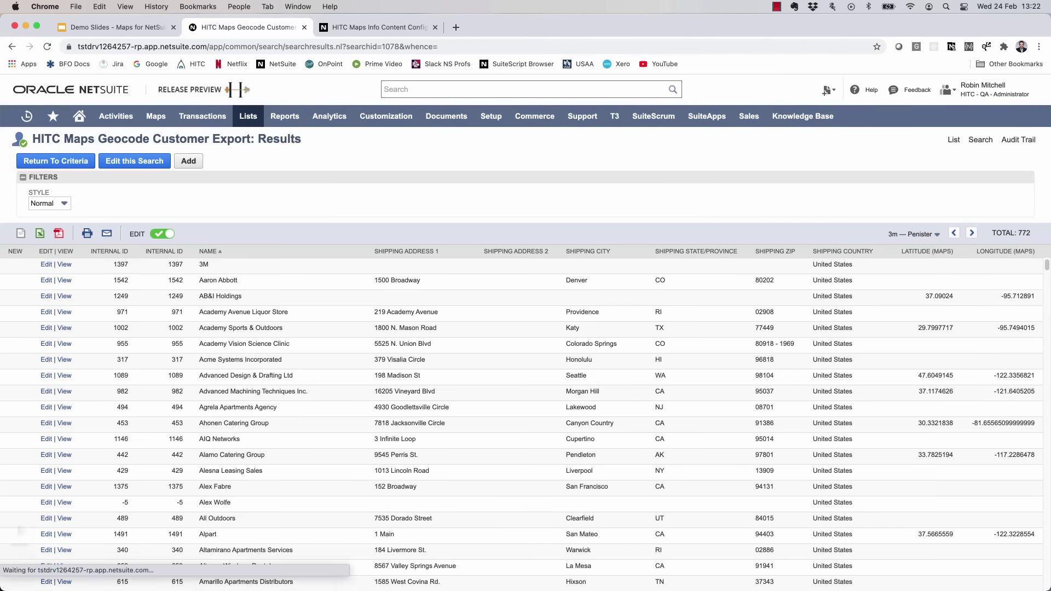
key(super+t)
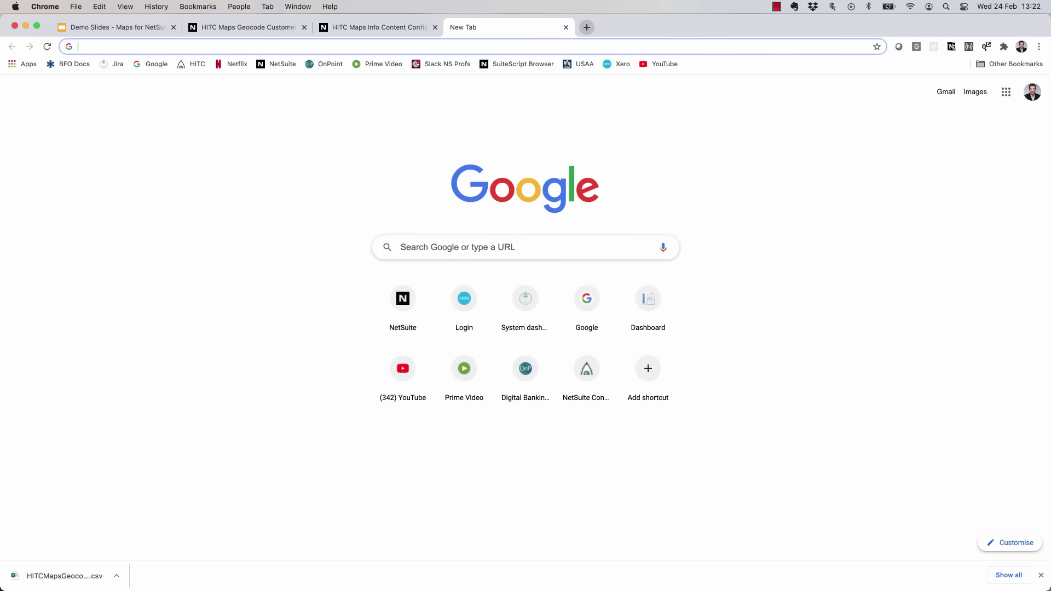
text(www.mapla)
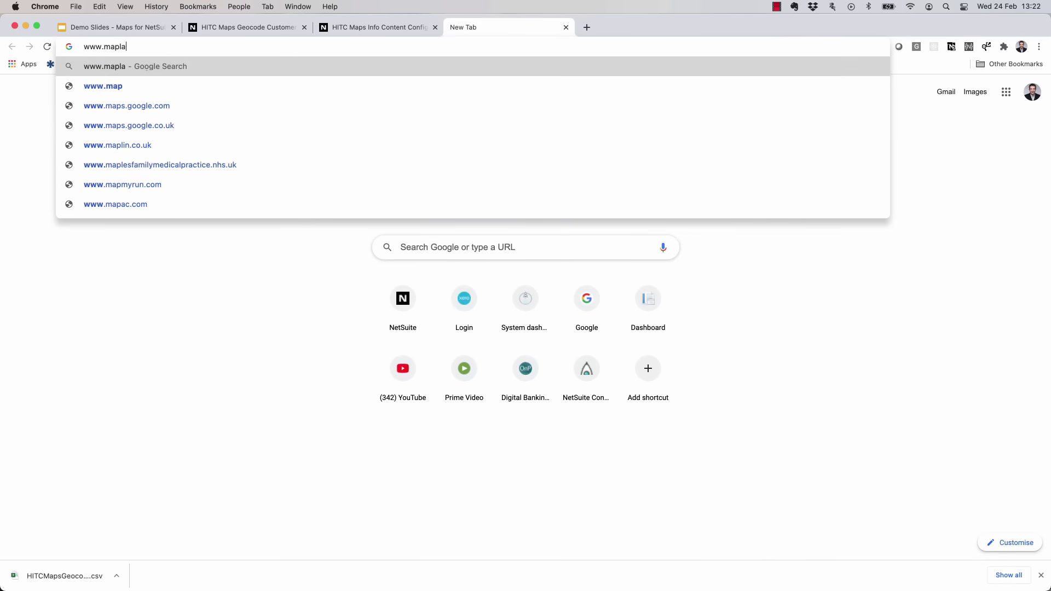
text(rge.com)
key(Return)
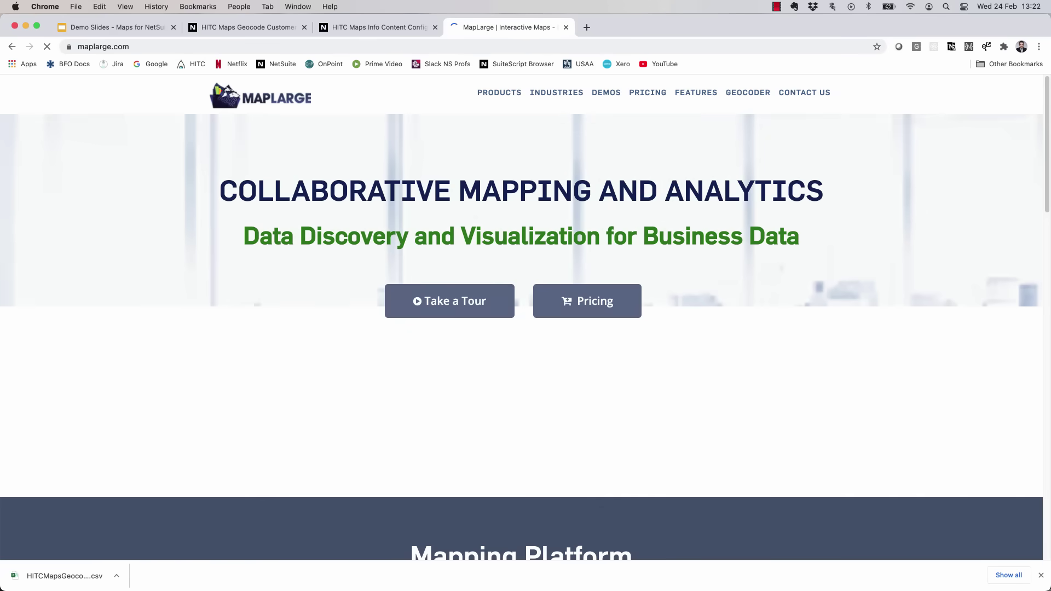
click(748, 93)
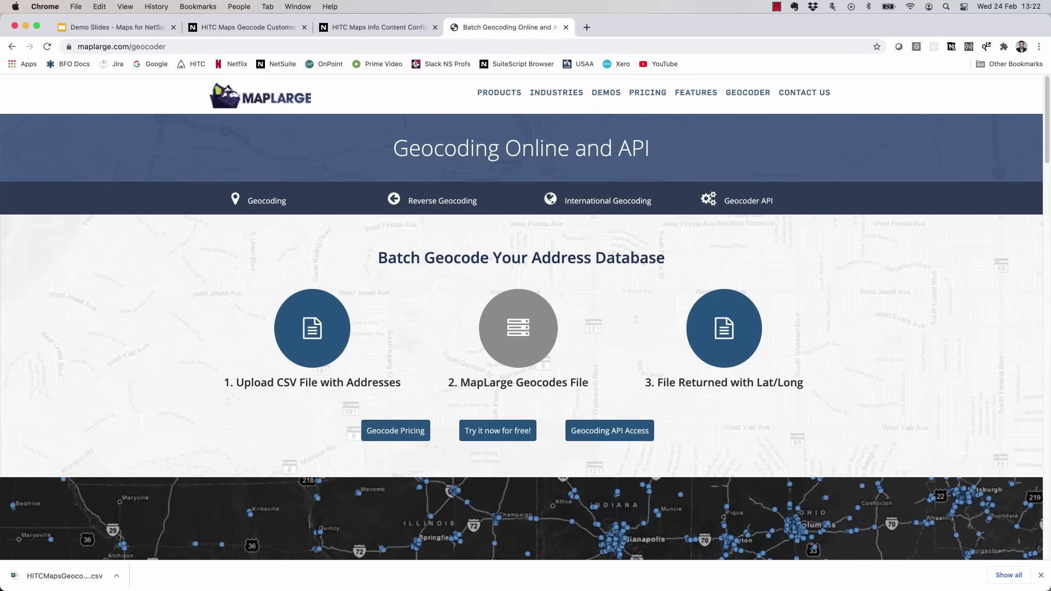
click(498, 430)
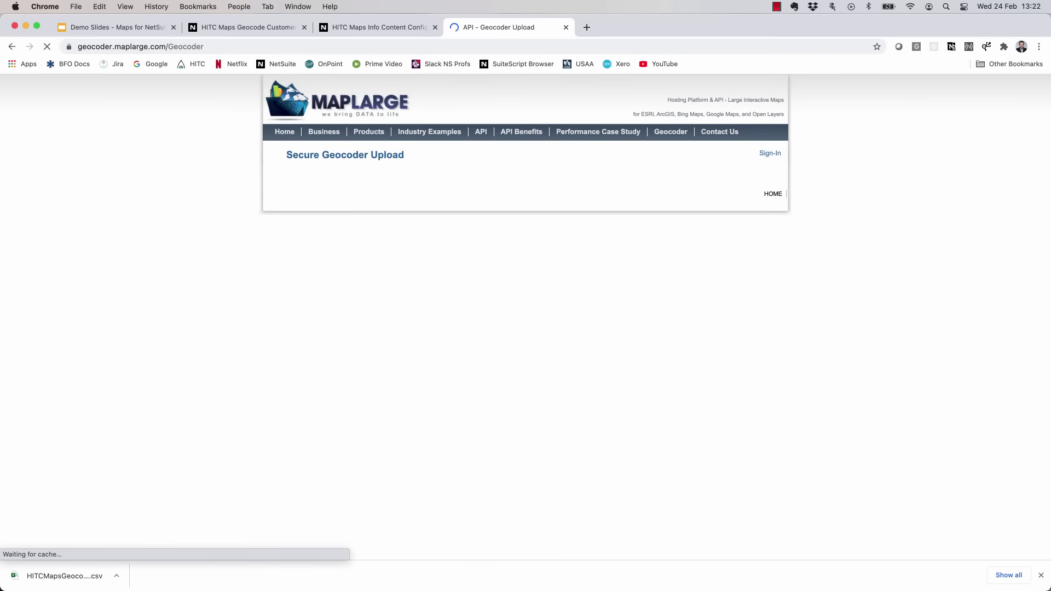
drag(821, 507, 309, 406)
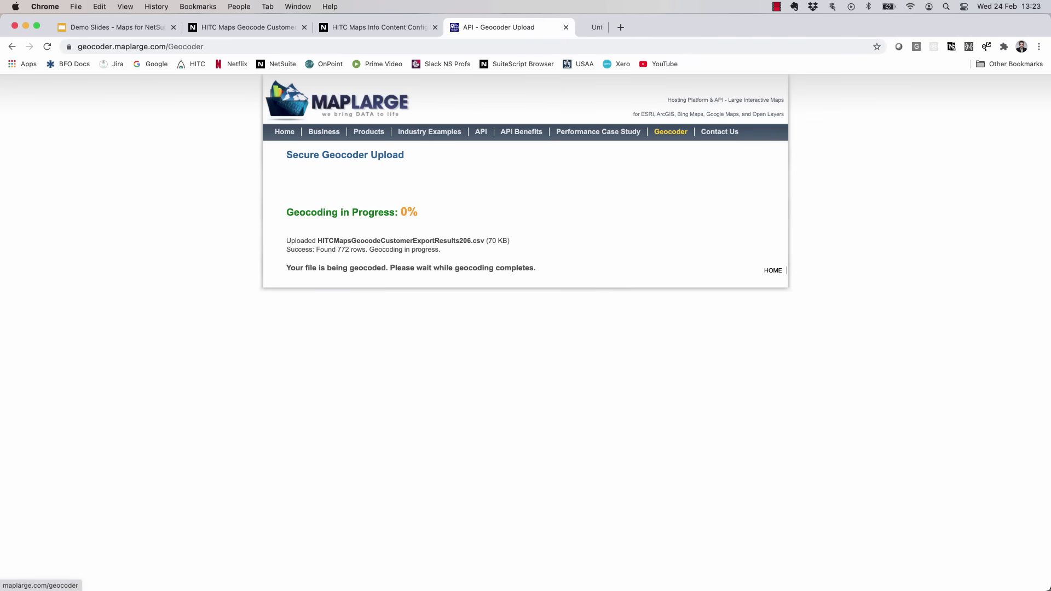
- Check geocode pricing, view the 772 successful results, and download the first 100 records
click(670, 131)
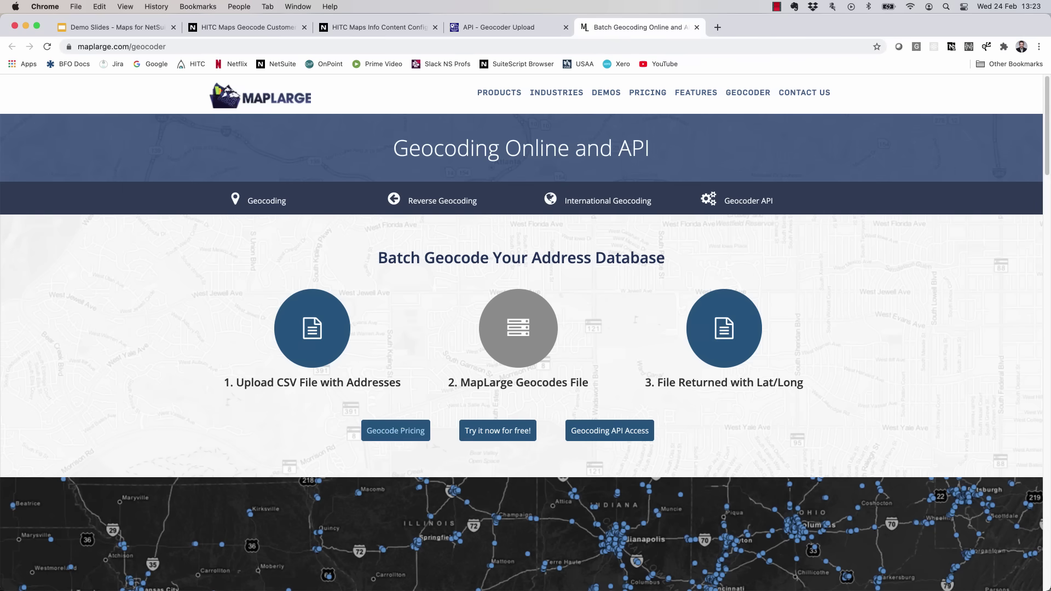
click(395, 430)
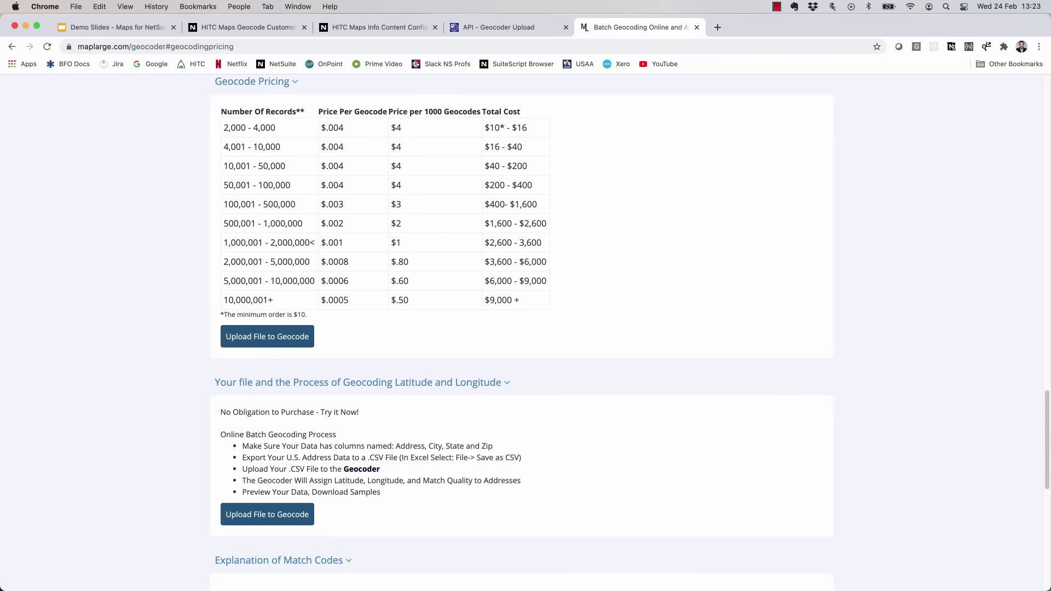
scroll(526, 329, up, 3)
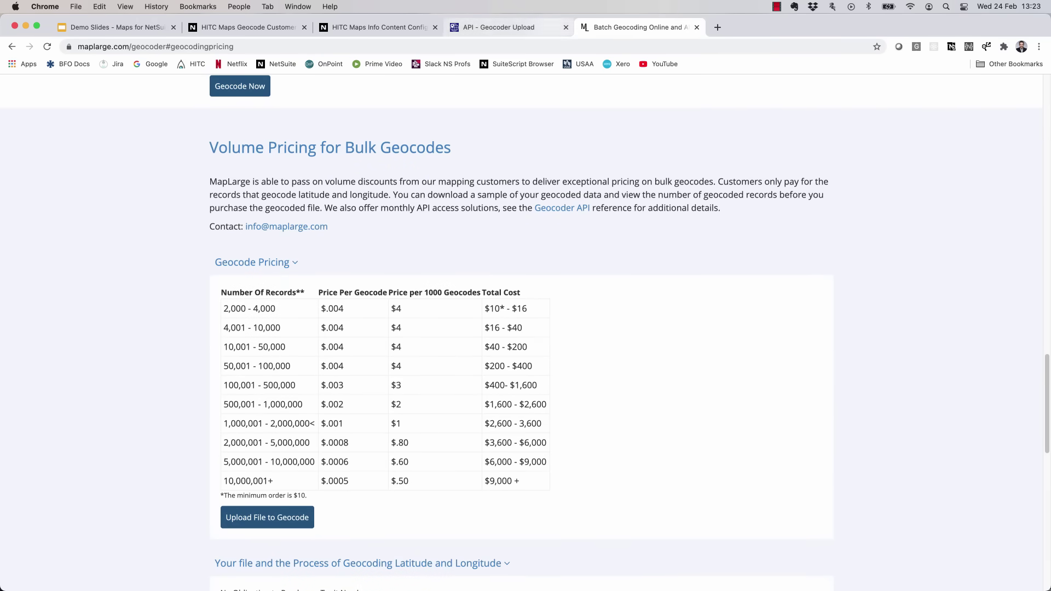
key(super+w)
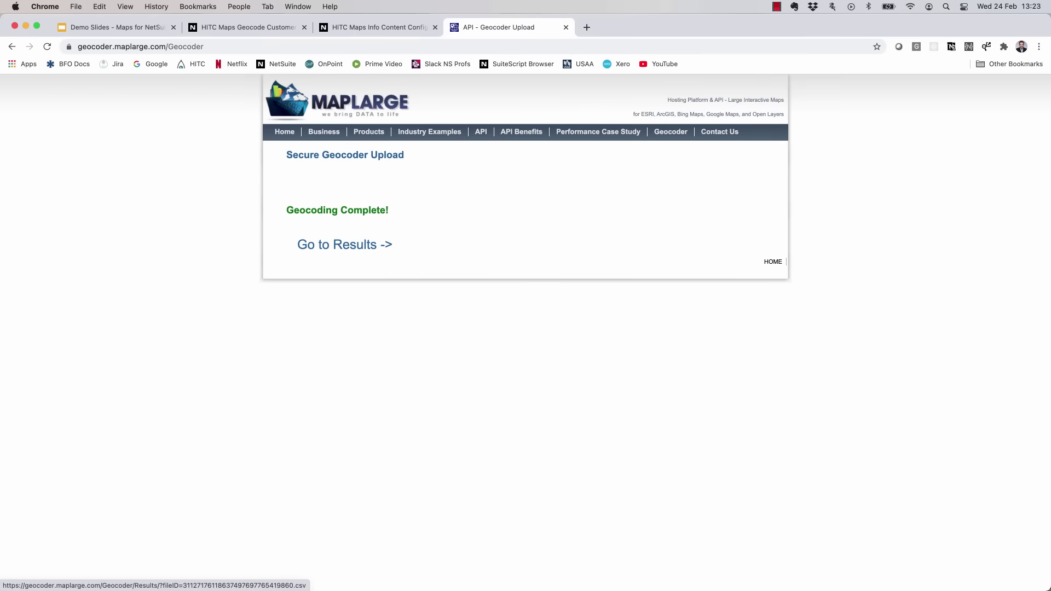
click(345, 245)
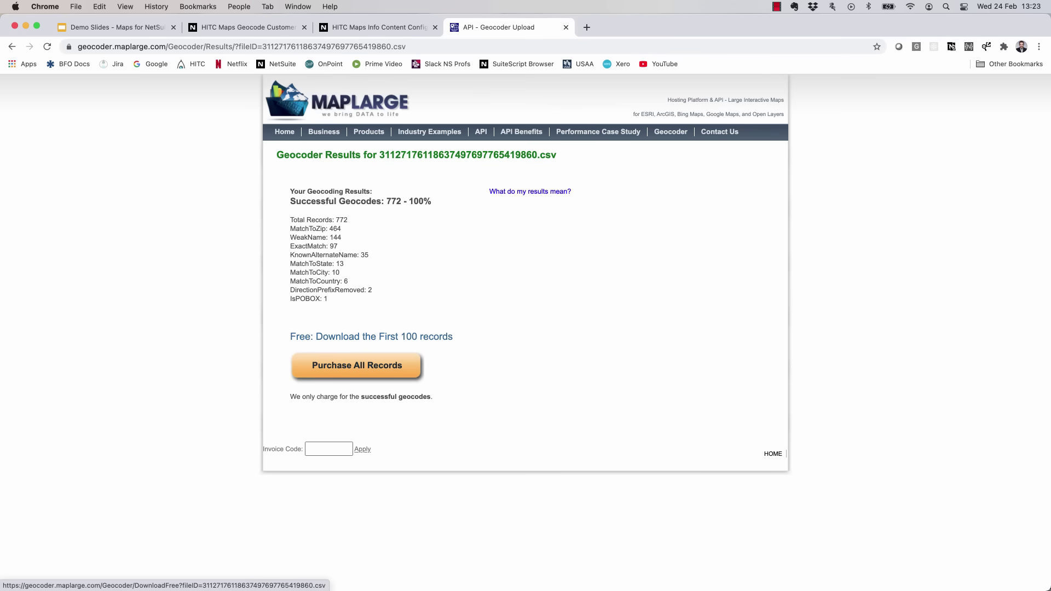
click(371, 335)
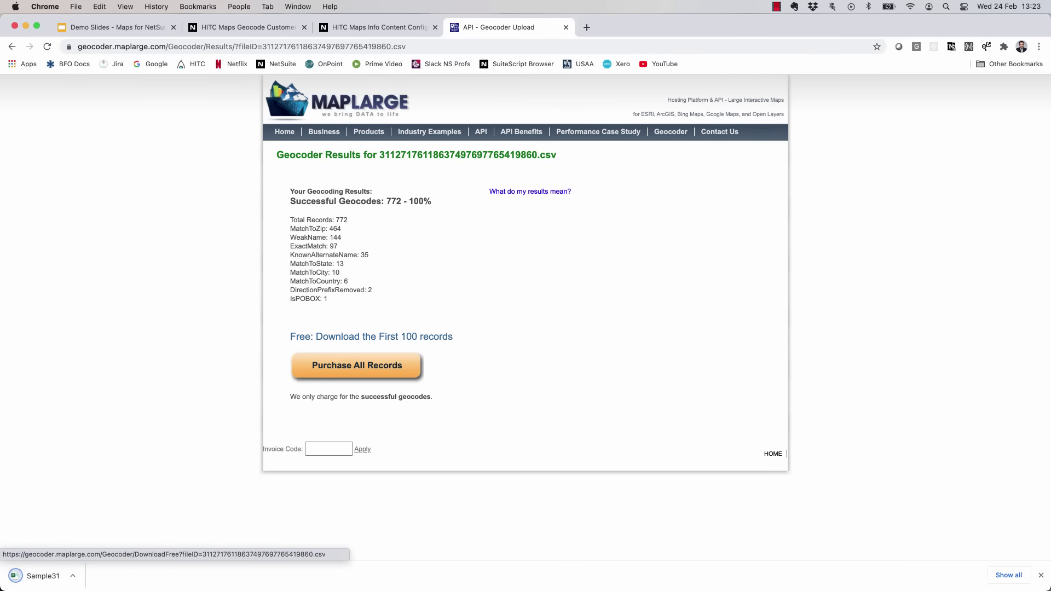
- Start a CSV import of Relationships records, type Customers Only
click(378, 27)
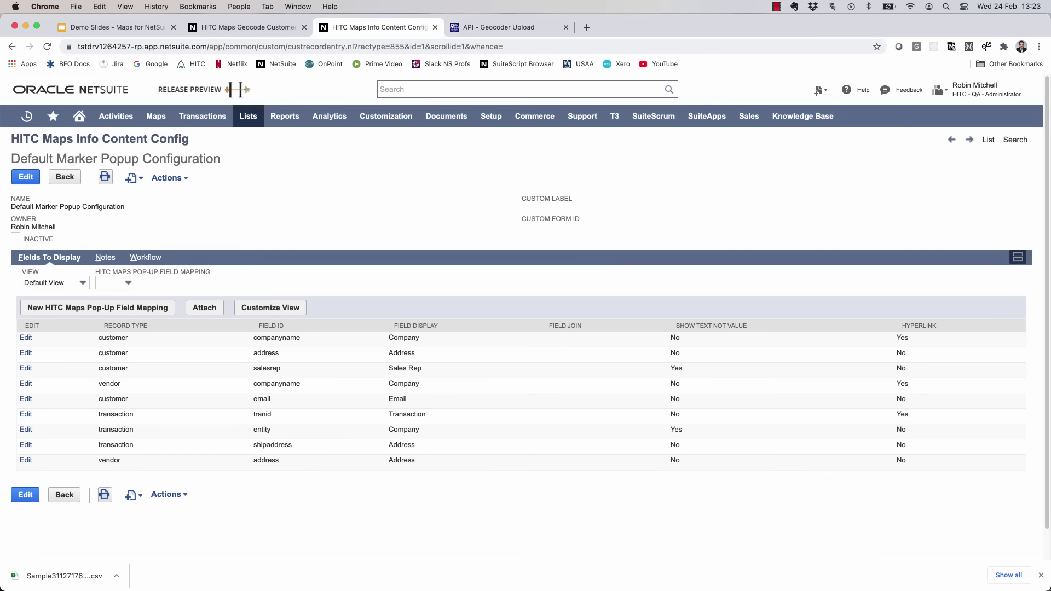
mouse_move(491, 116)
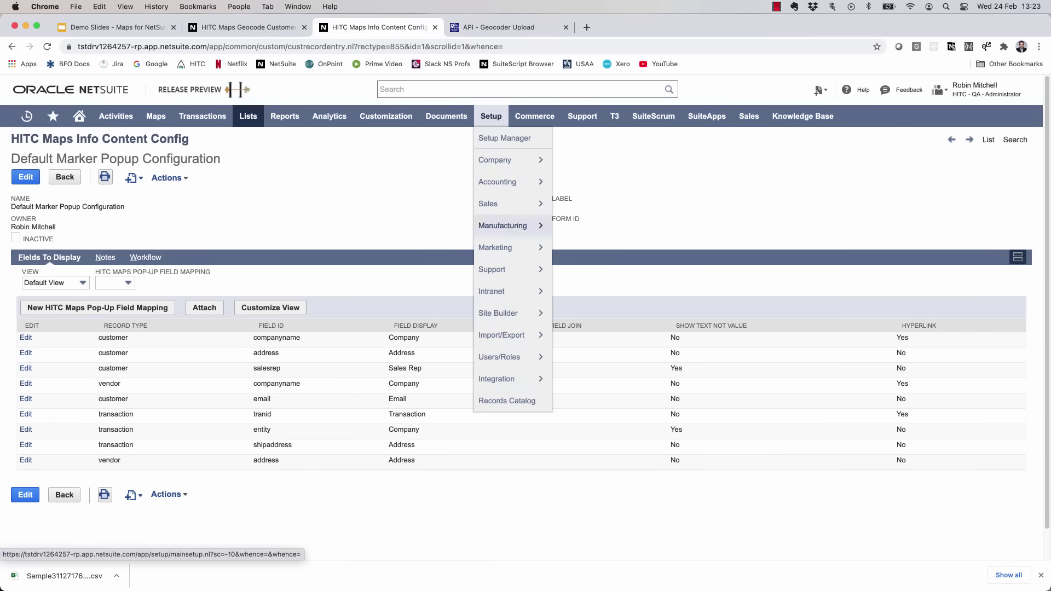
mouse_move(508, 335)
click(591, 356)
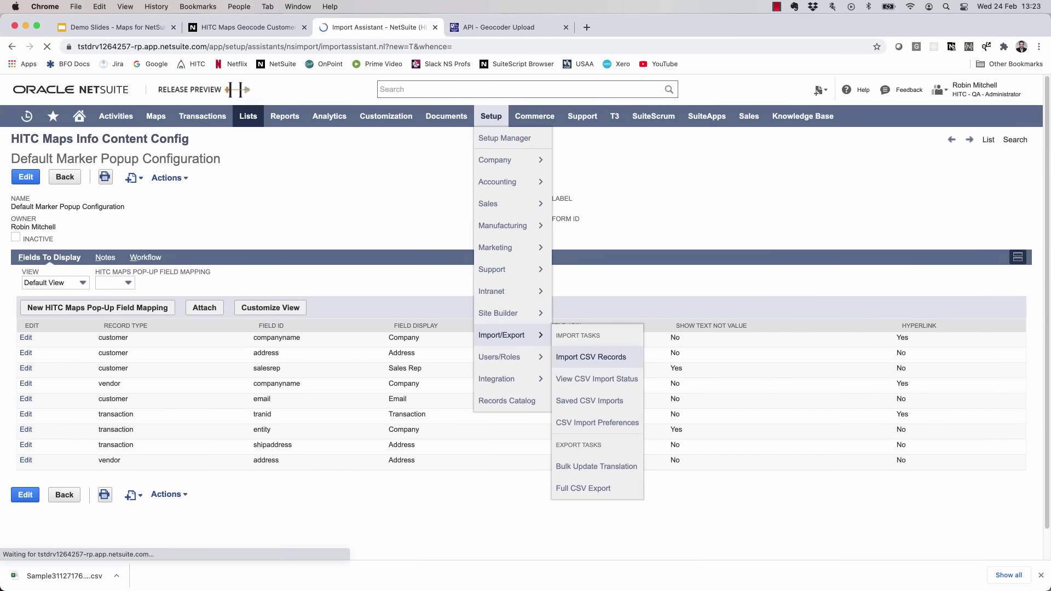
click(246, 187)
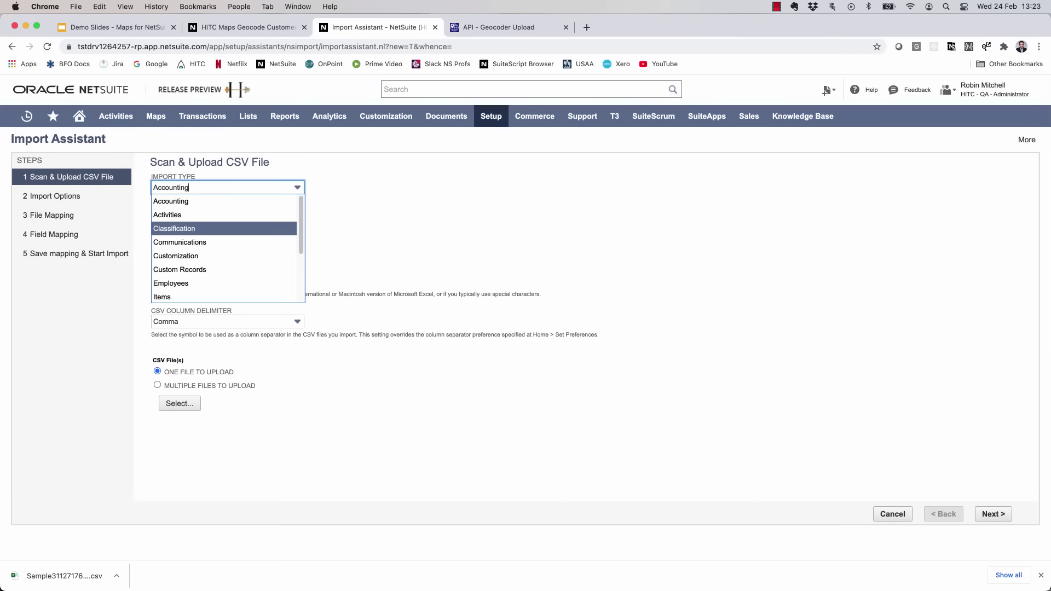
scroll(225, 279, down, 3)
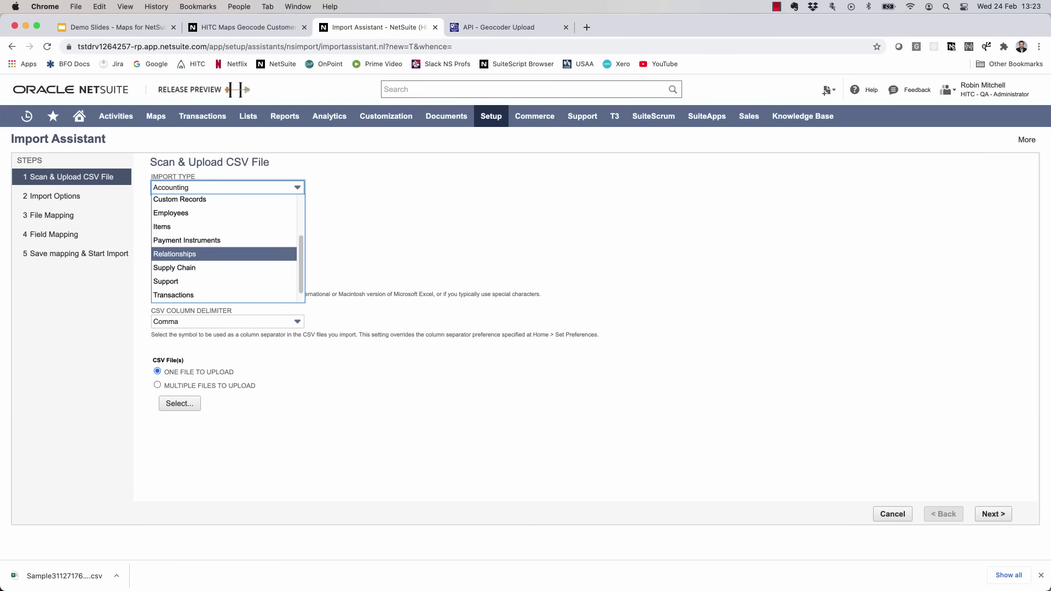
click(225, 254)
click(247, 228)
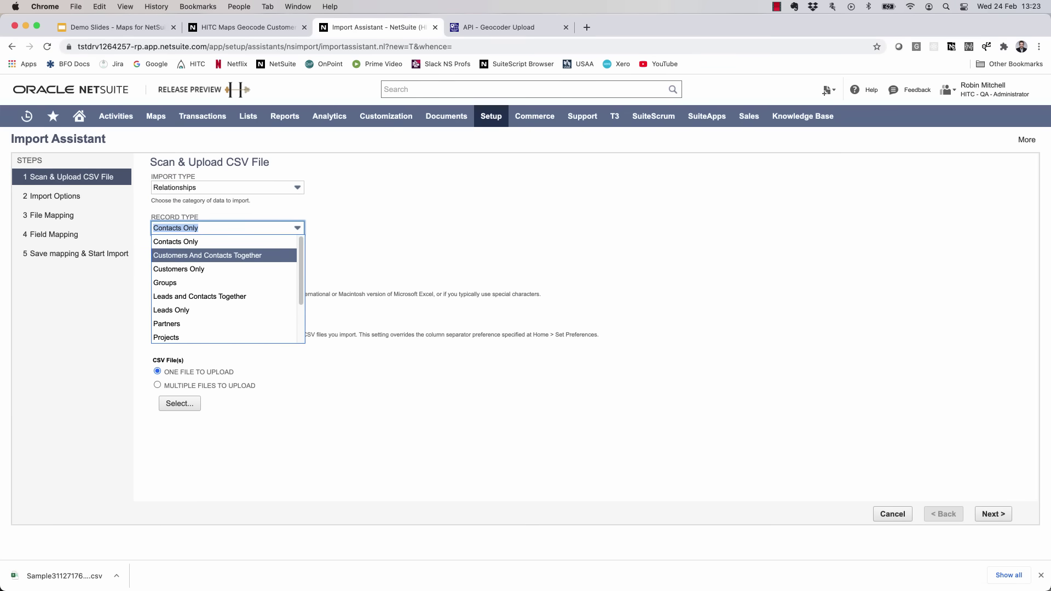
key(Down)
click(179, 269)
- Attach the sample geocoded CSV from Downloads and continue to import options
click(180, 404)
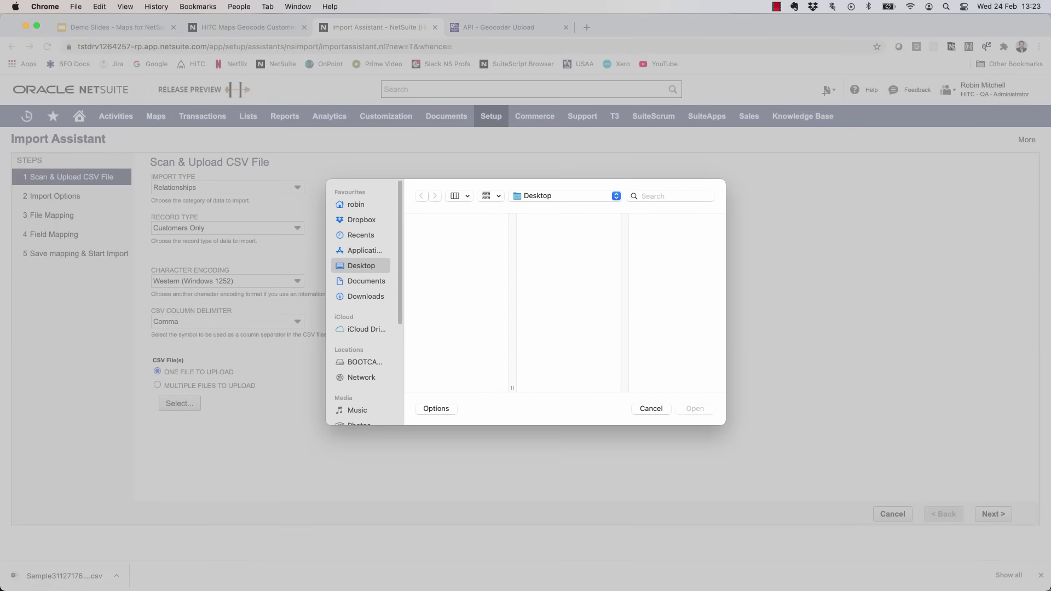
click(365, 296)
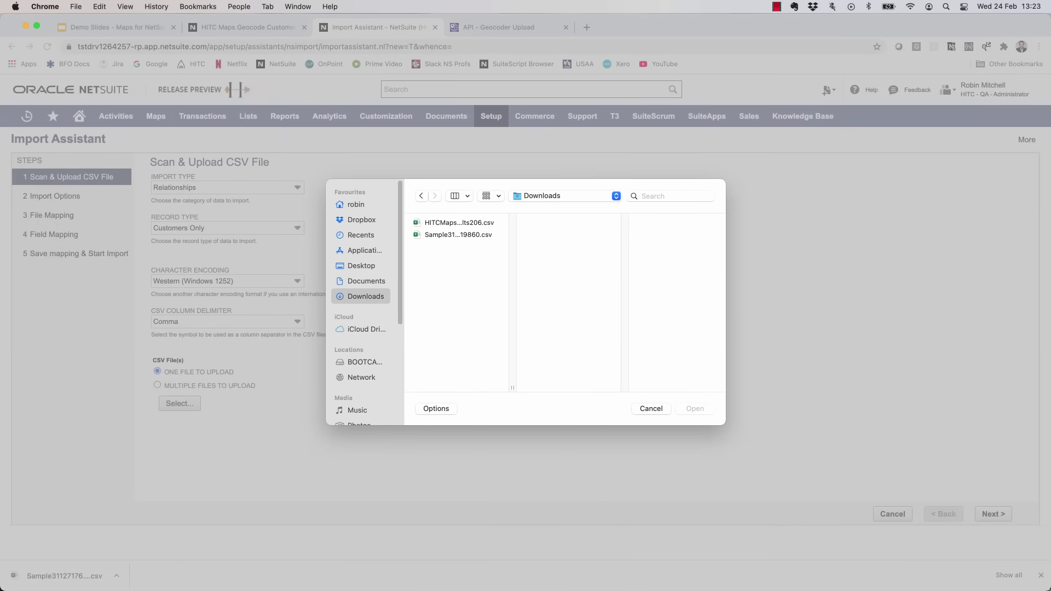
click(458, 235)
click(694, 408)
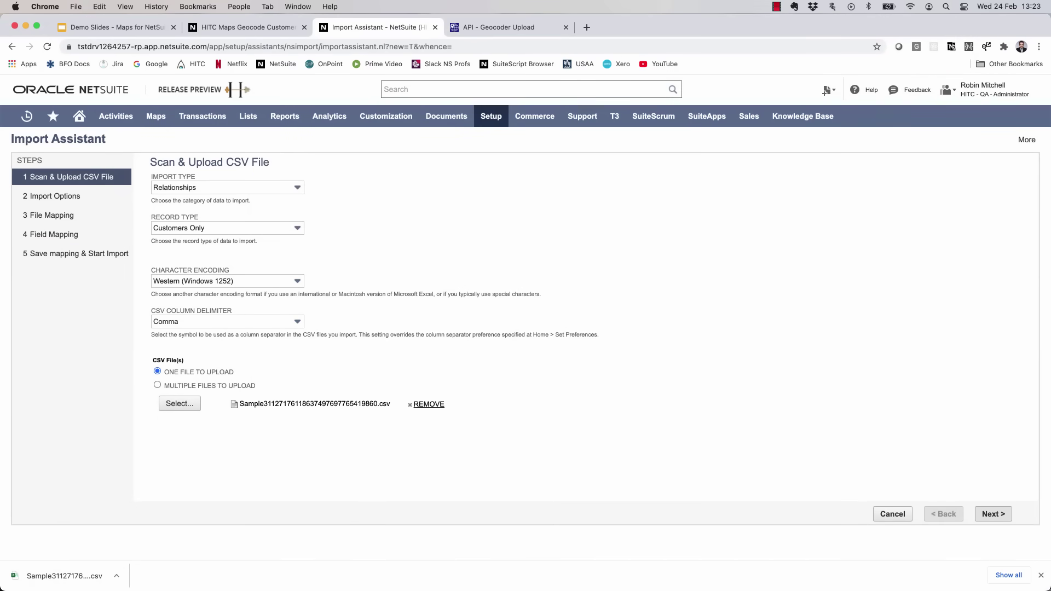
click(992, 513)
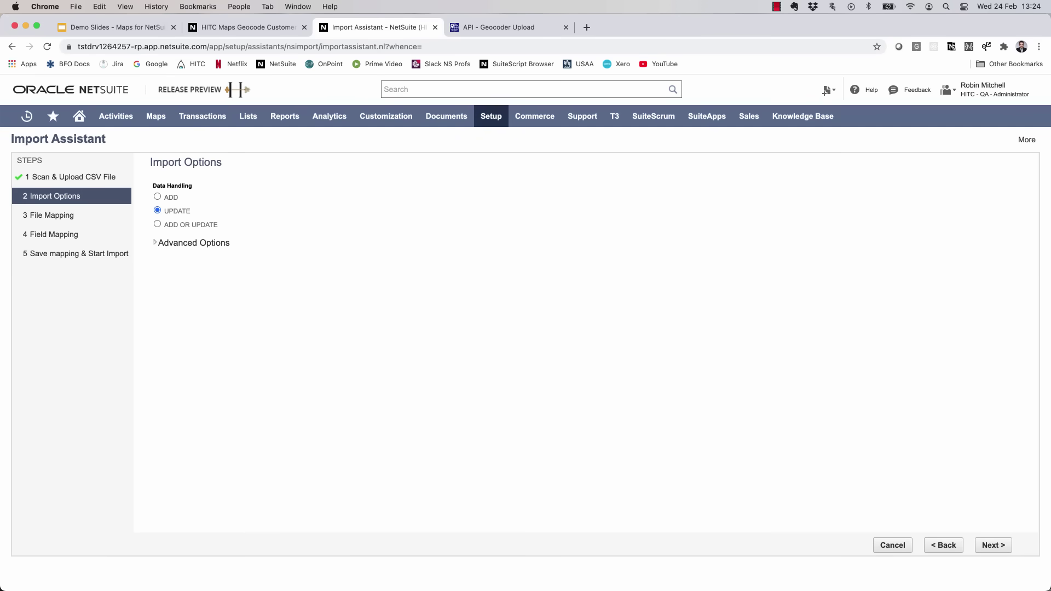
- Keep Update mode and set the Custom Form to Standard Customer Form in Advanced Options
click(194, 243)
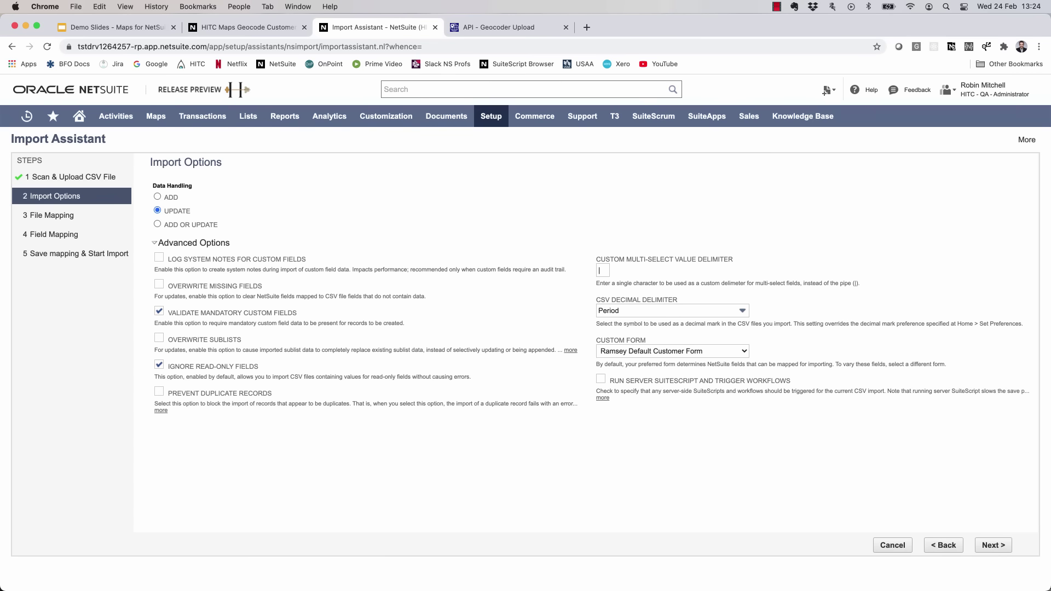
click(672, 352)
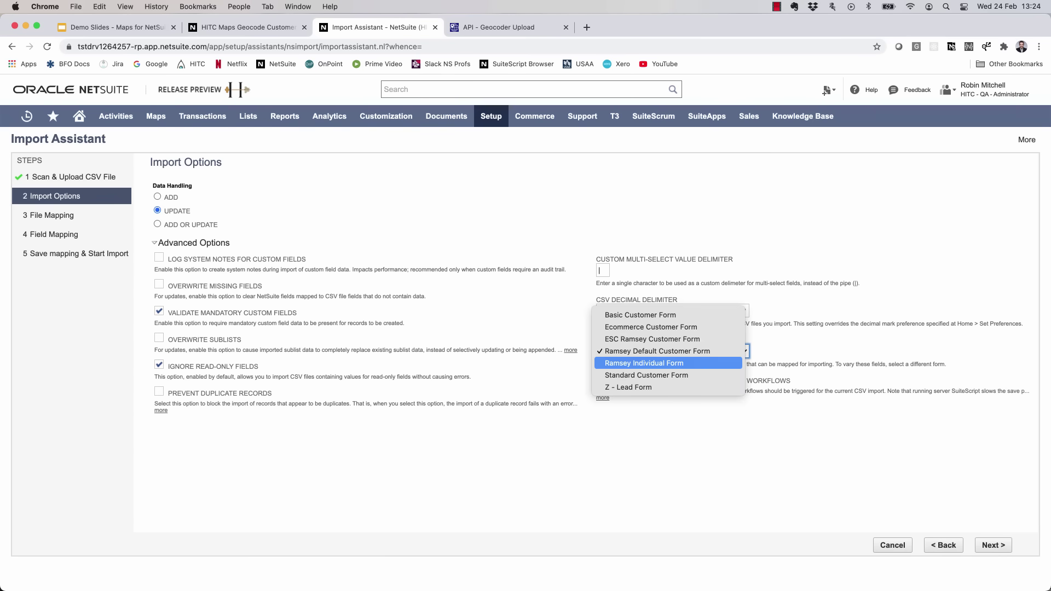
key(Return)
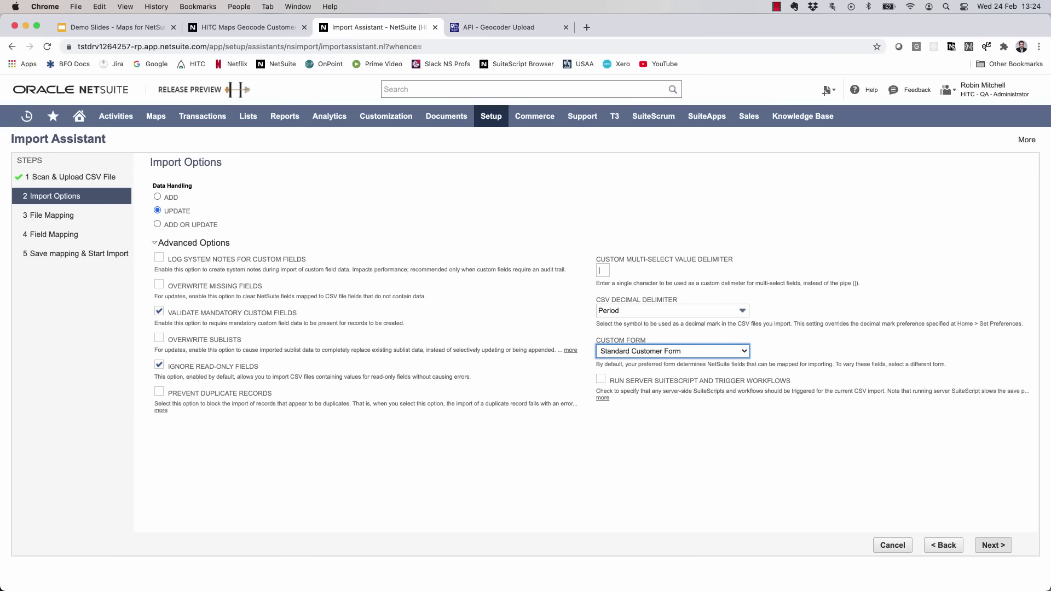
click(992, 545)
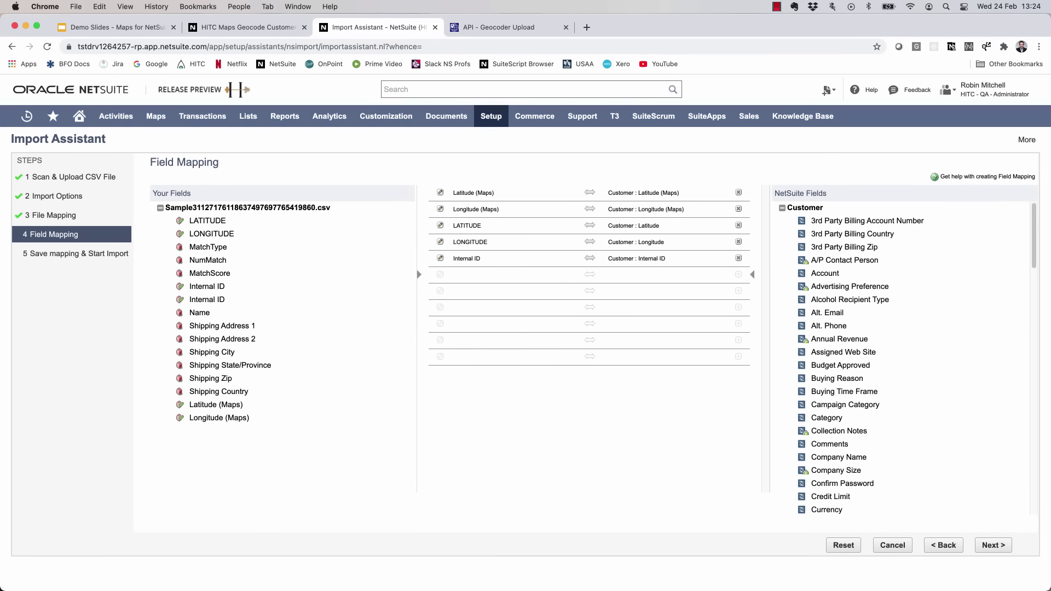
- Map LATITUDE and LONGITUDE to Latitude (Maps) and Longitude (Maps), deleting the plain Latitude/Longitude rows
drag(207, 220, 492, 191)
drag(211, 234, 470, 209)
click(738, 226)
click(737, 225)
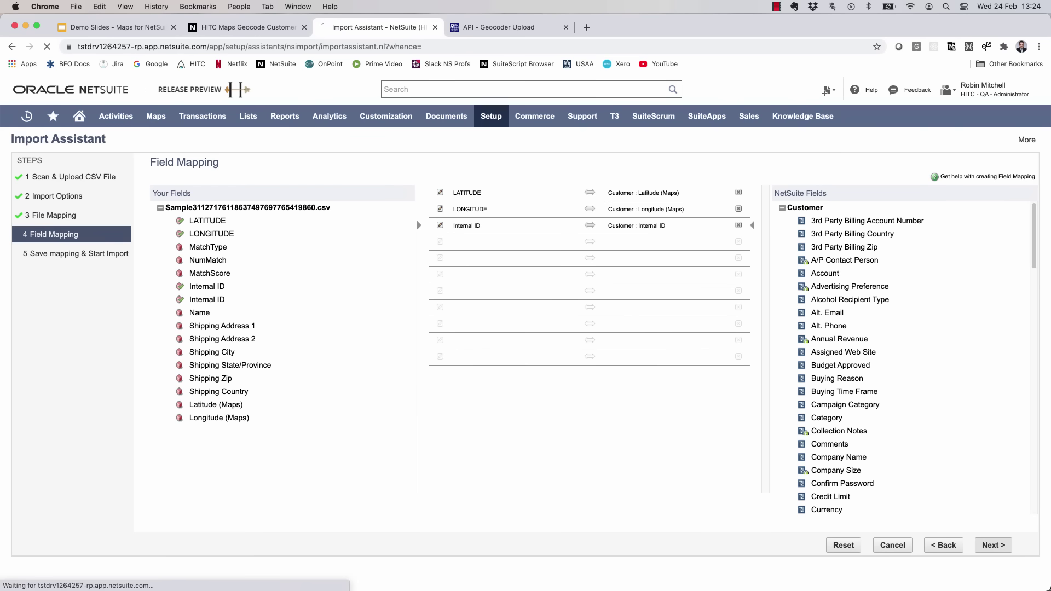
- Run the geocoded customer import without saving the field mapping
mouse_move(1003, 545)
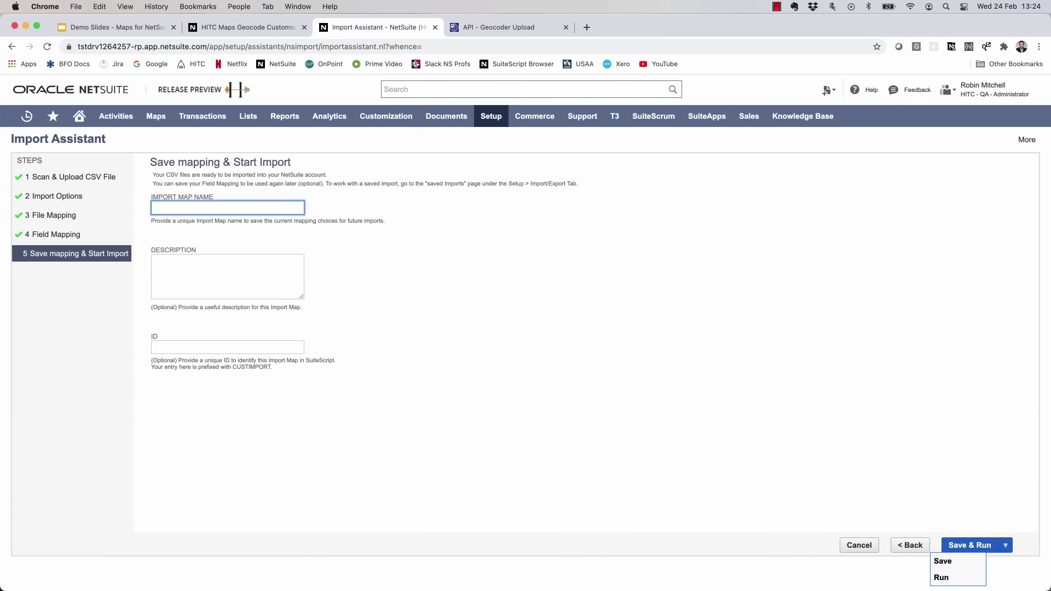
click(941, 577)
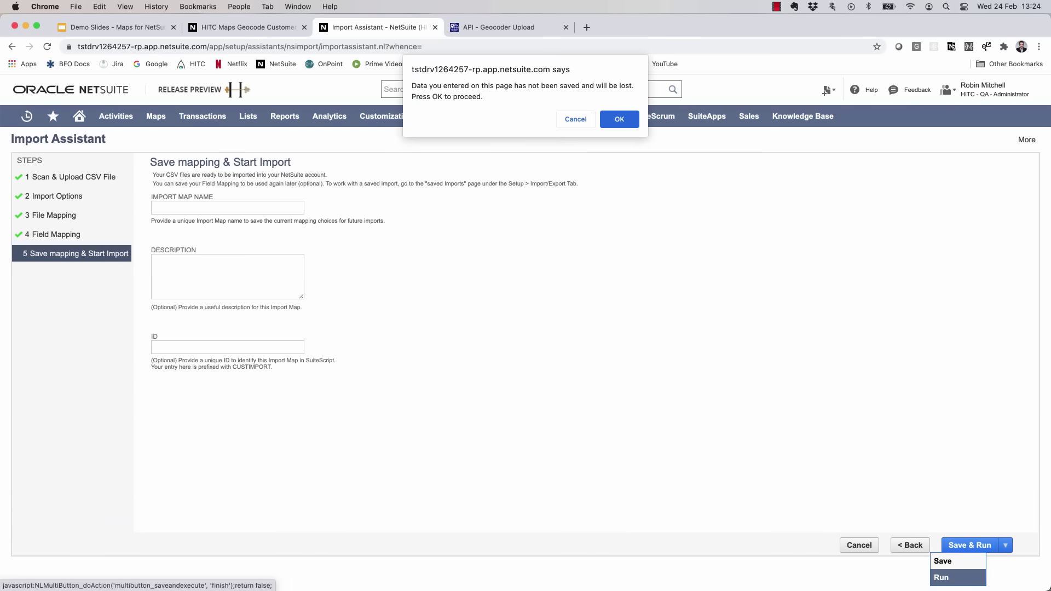
key(Return)
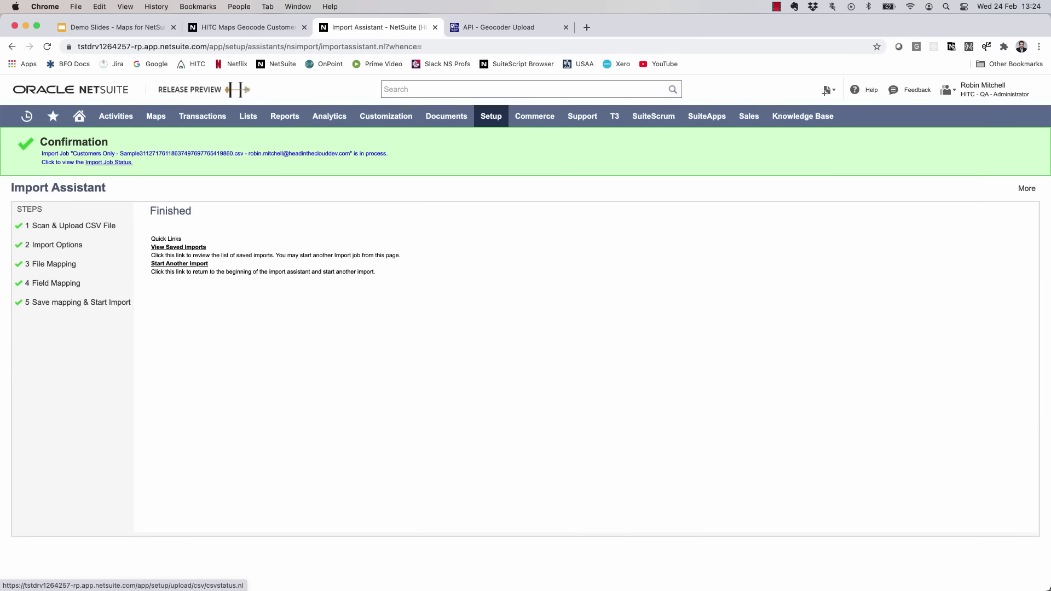
- Refresh the Import Job Status page until the customer import shows 100.0% complete
click(109, 162)
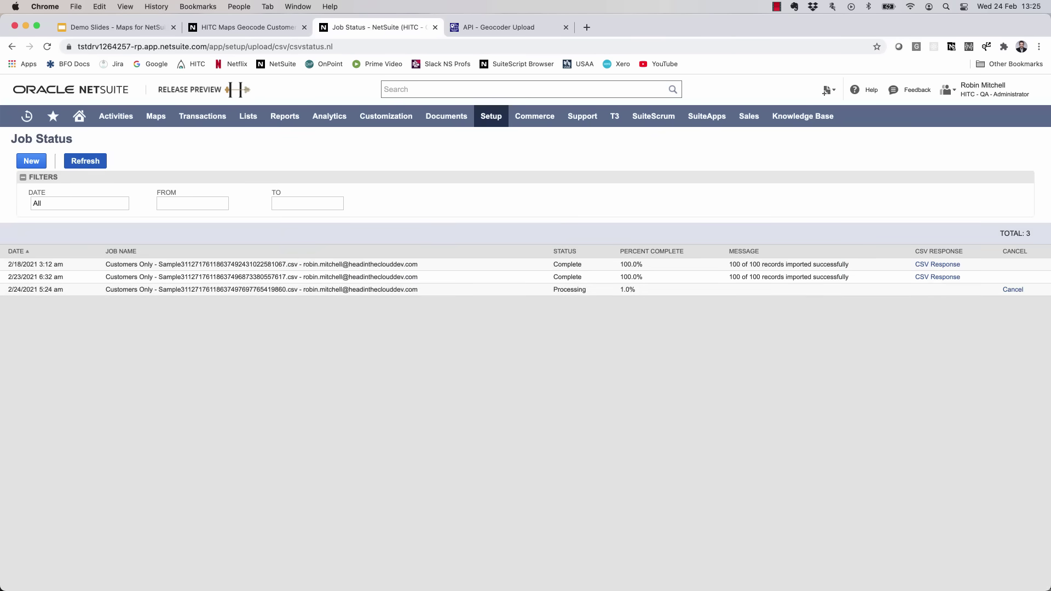
click(84, 160)
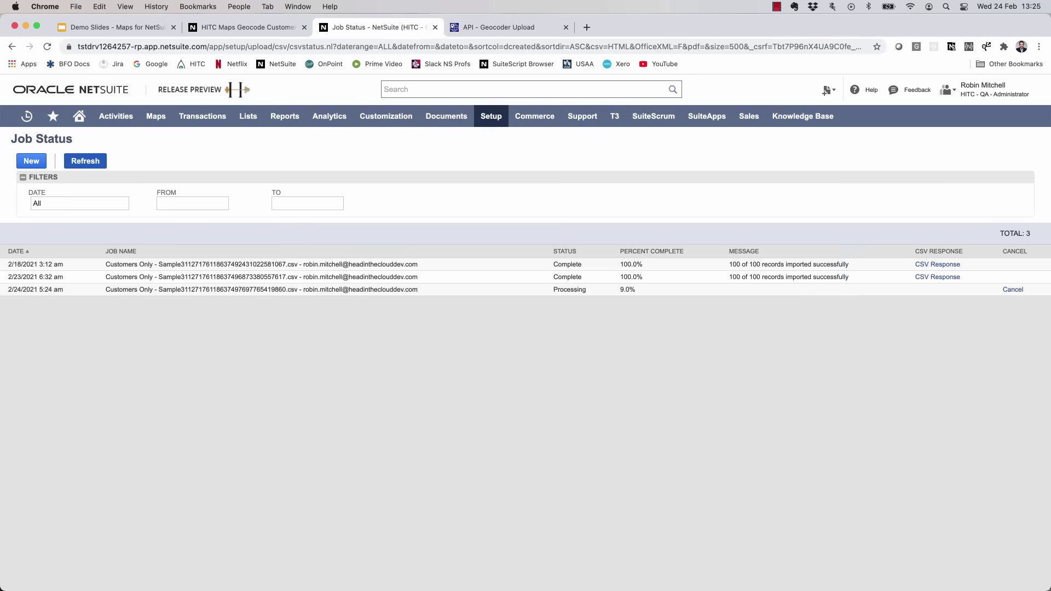
click(85, 160)
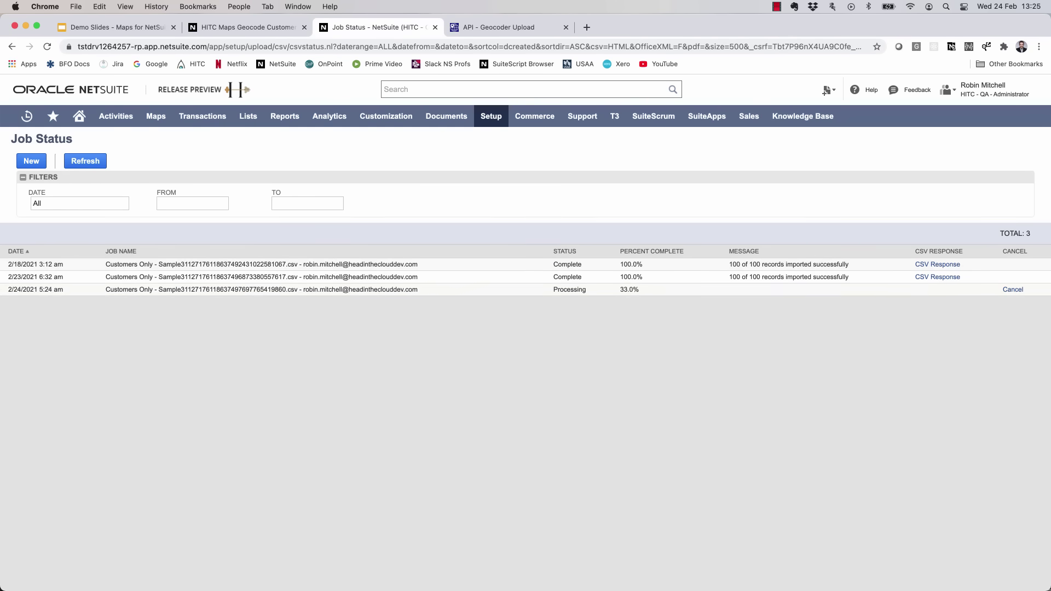
click(85, 160)
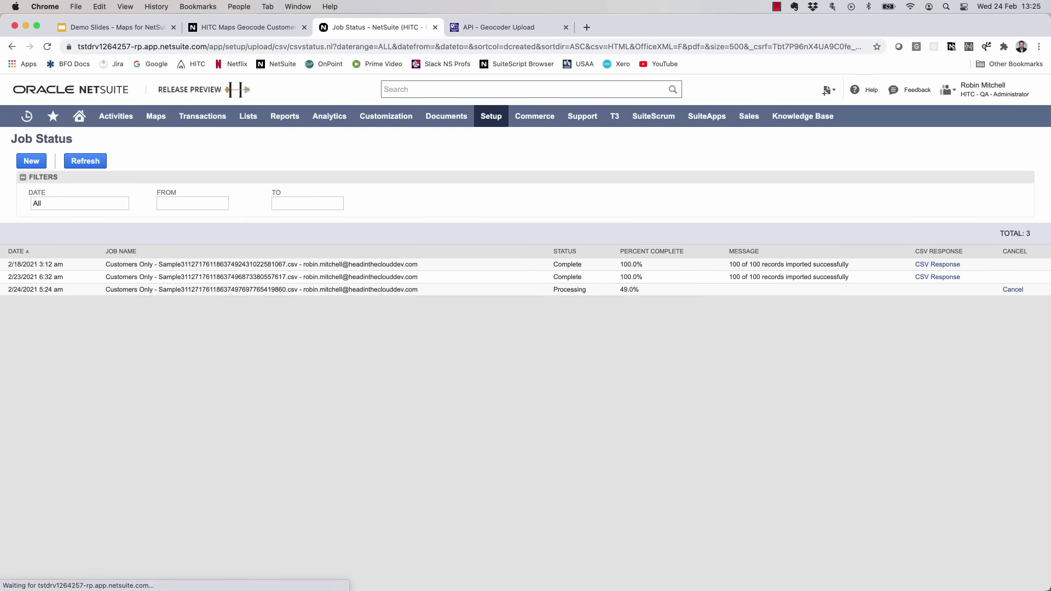
click(85, 160)
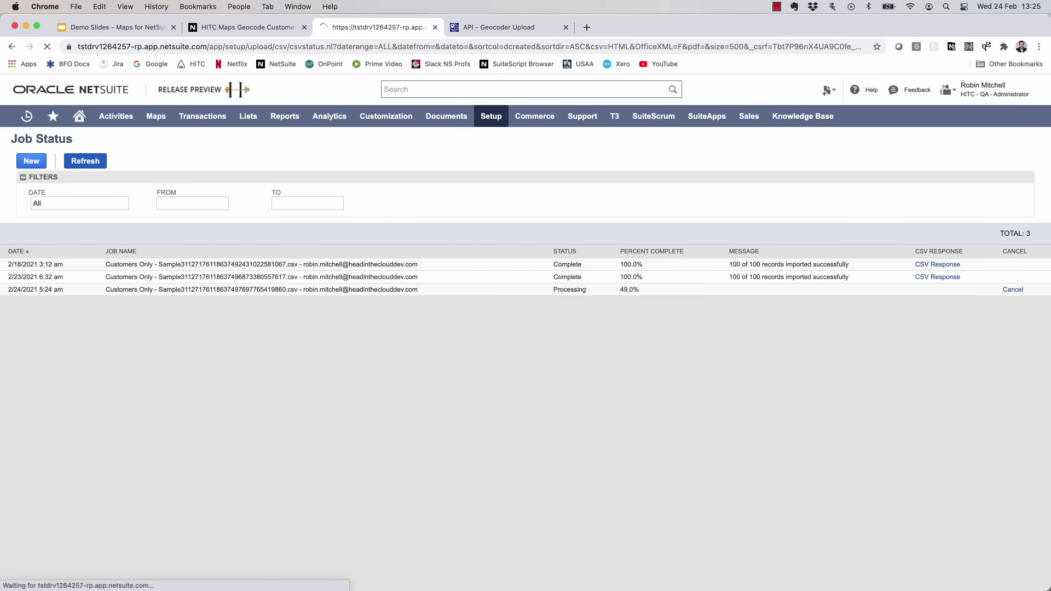
click(84, 160)
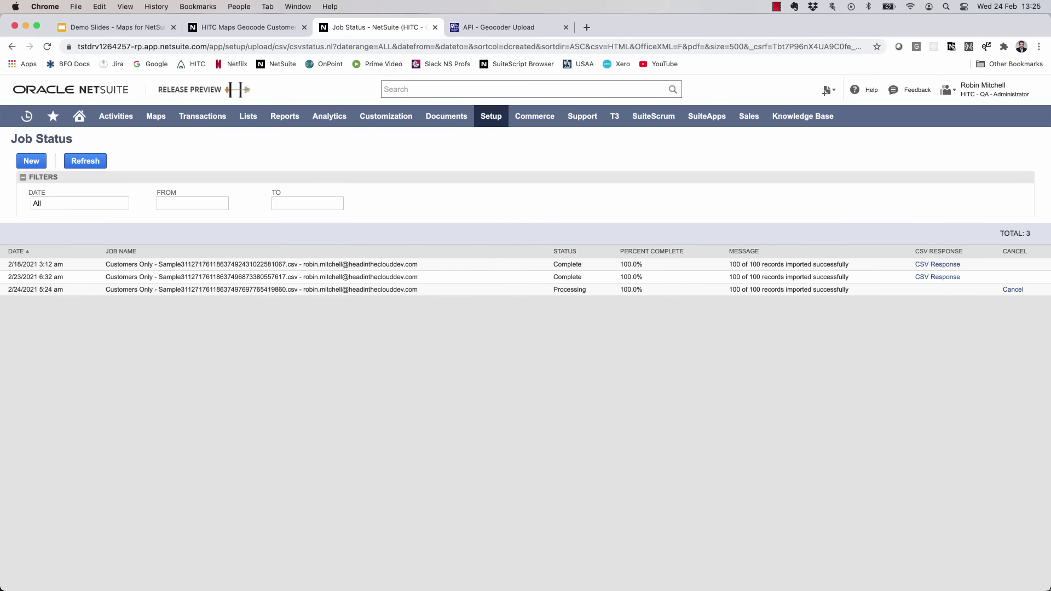
- Create a new HITC Map record and plot the customer results as markers over North America
mouse_move(156, 117)
mouse_move(167, 160)
mouse_move(246, 160)
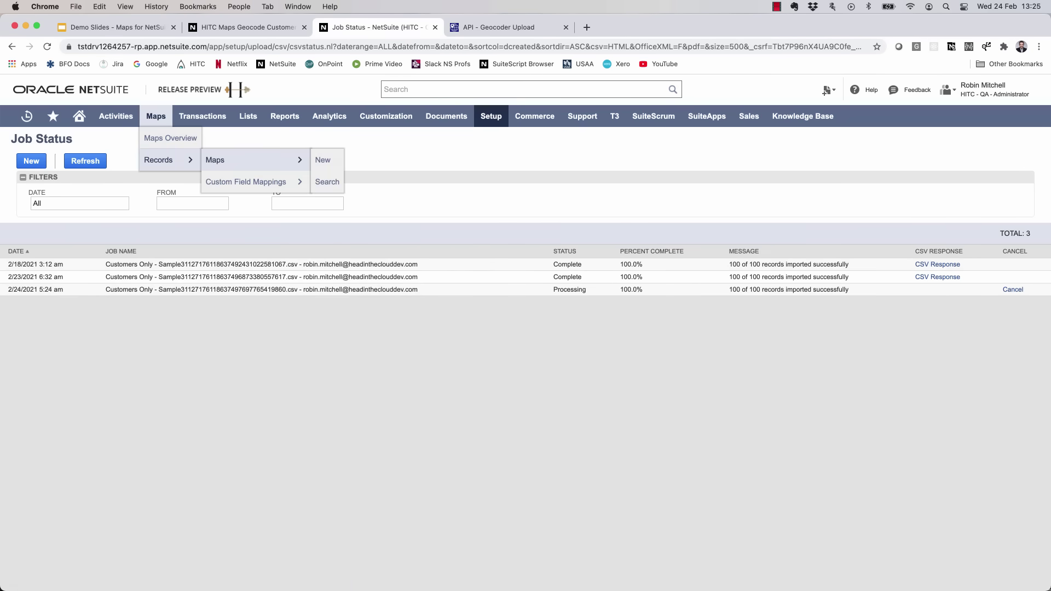
click(322, 160)
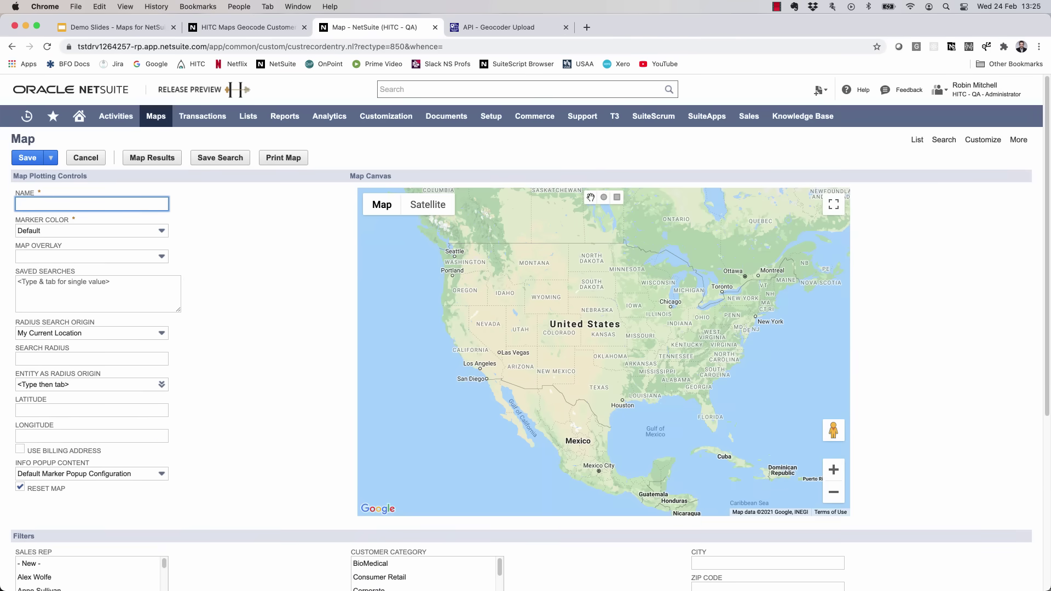
click(152, 158)
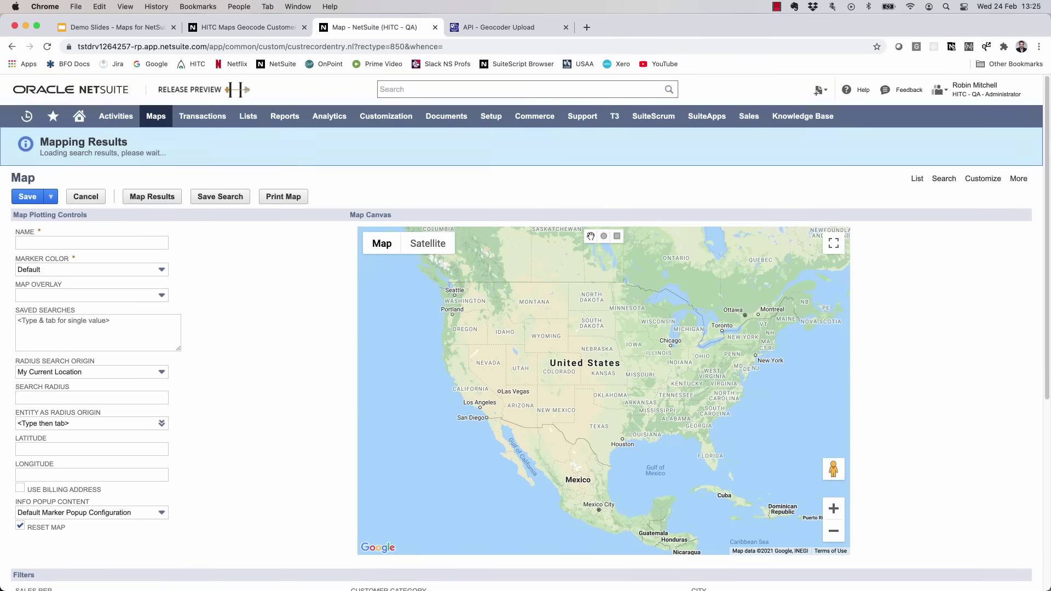